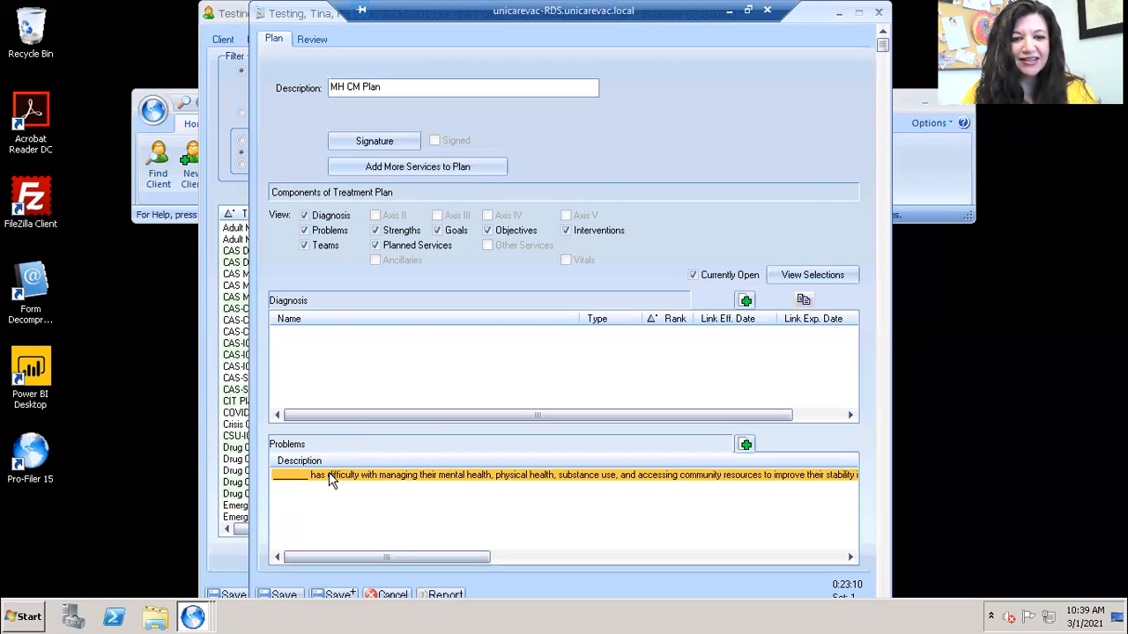
Step: In the plan's problem description, fill the name blank with the client's first name, remove "substance use," and save the problem
double_click(330, 478)
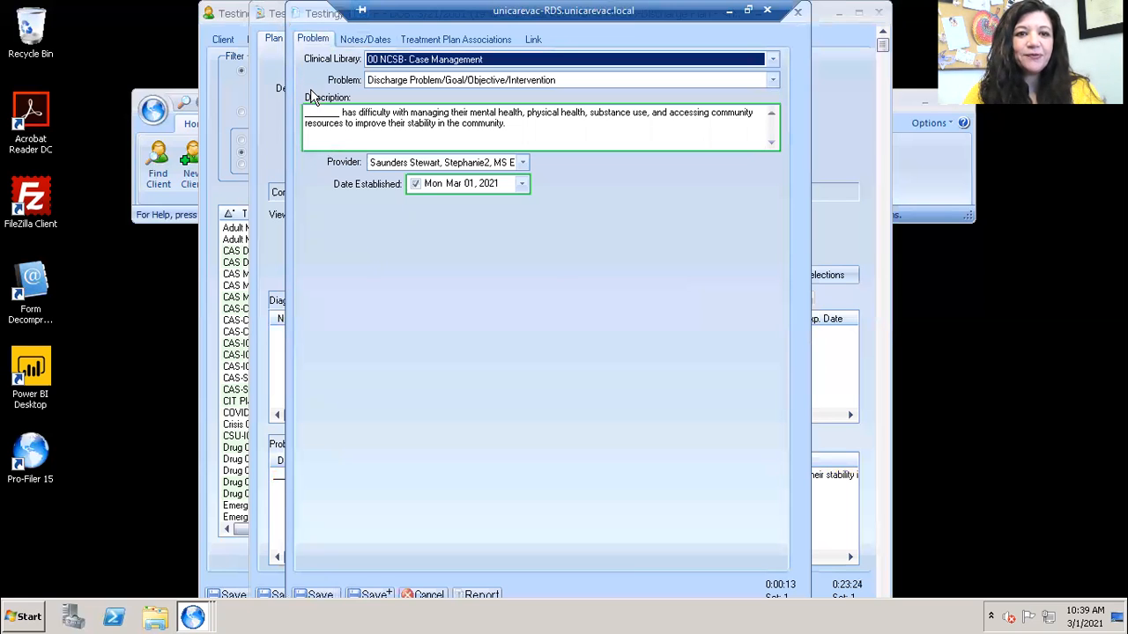
drag(340, 113, 296, 114)
text(Tina)
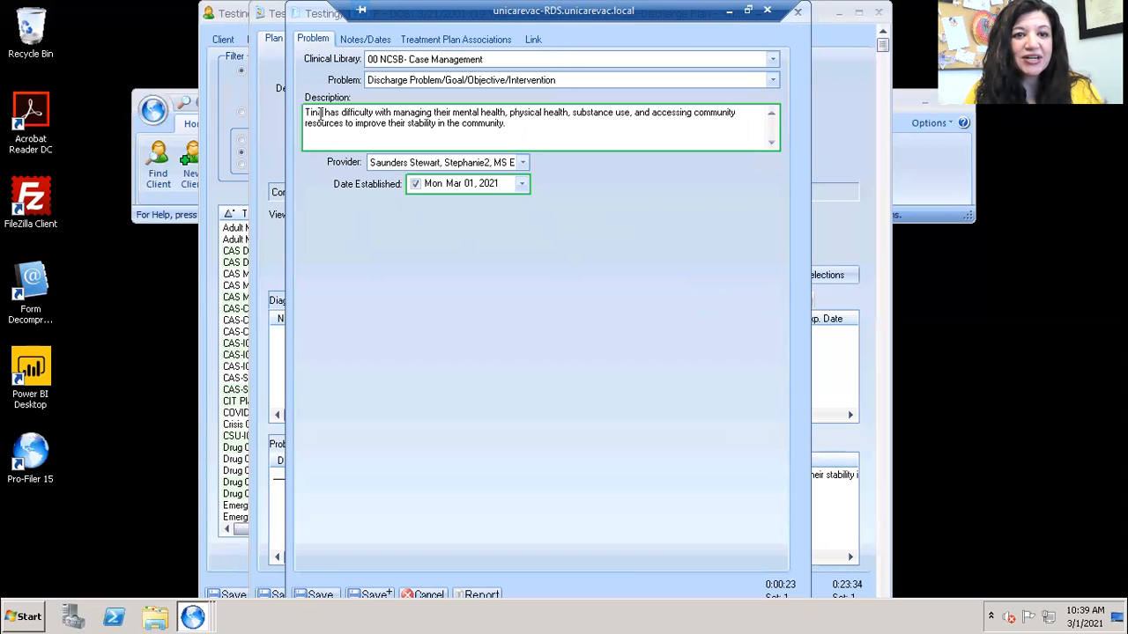
drag(324, 113, 298, 119)
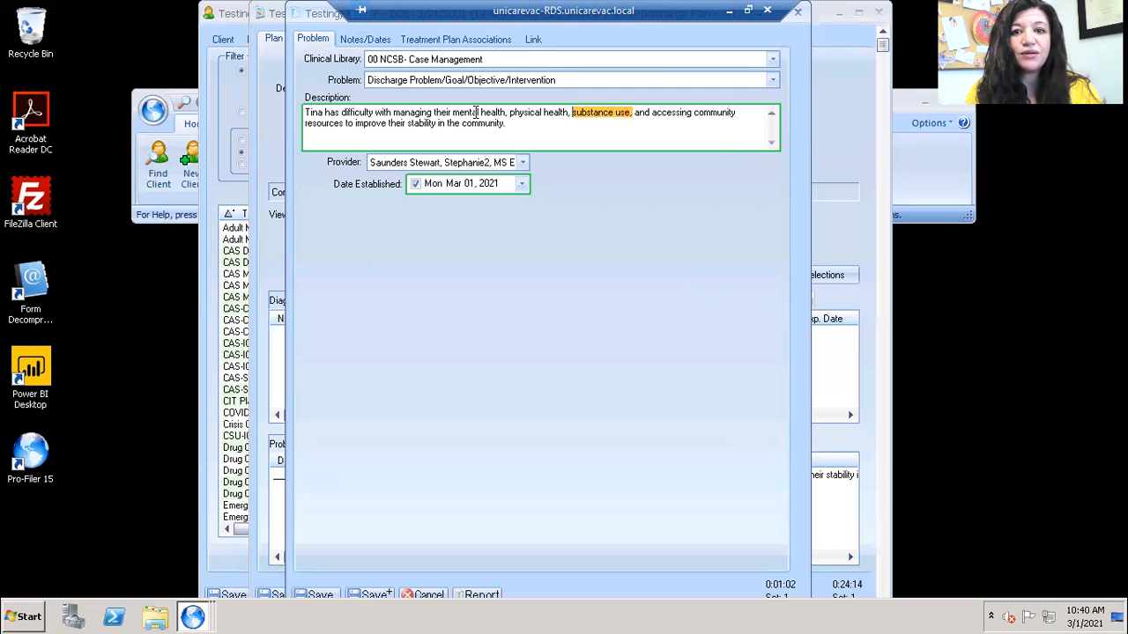
key(BackSpace)
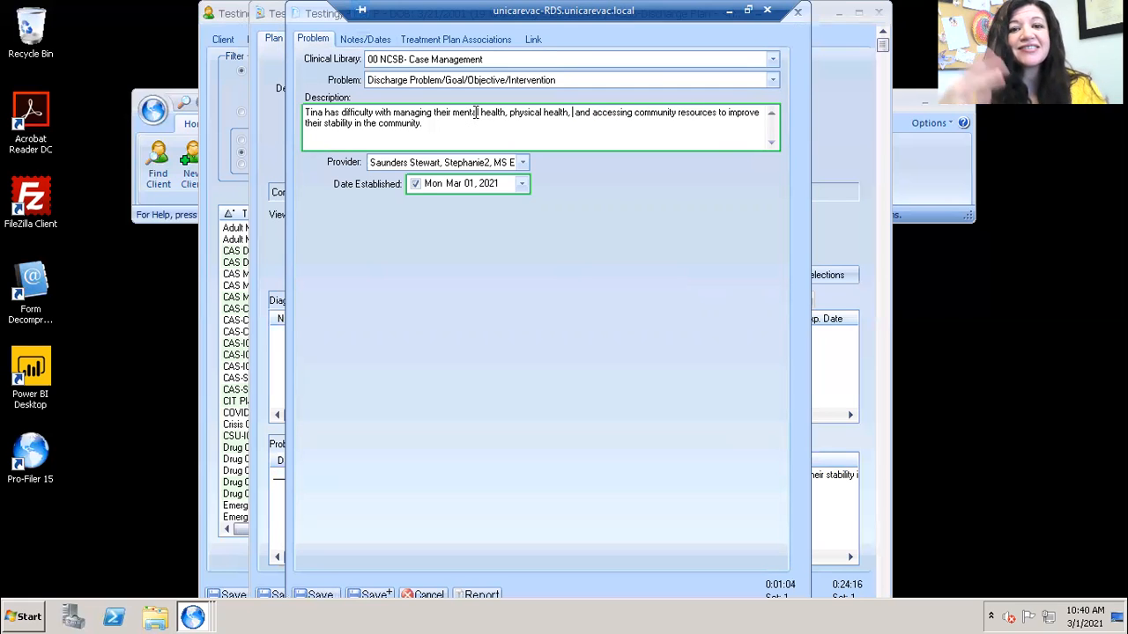
key(Delete)
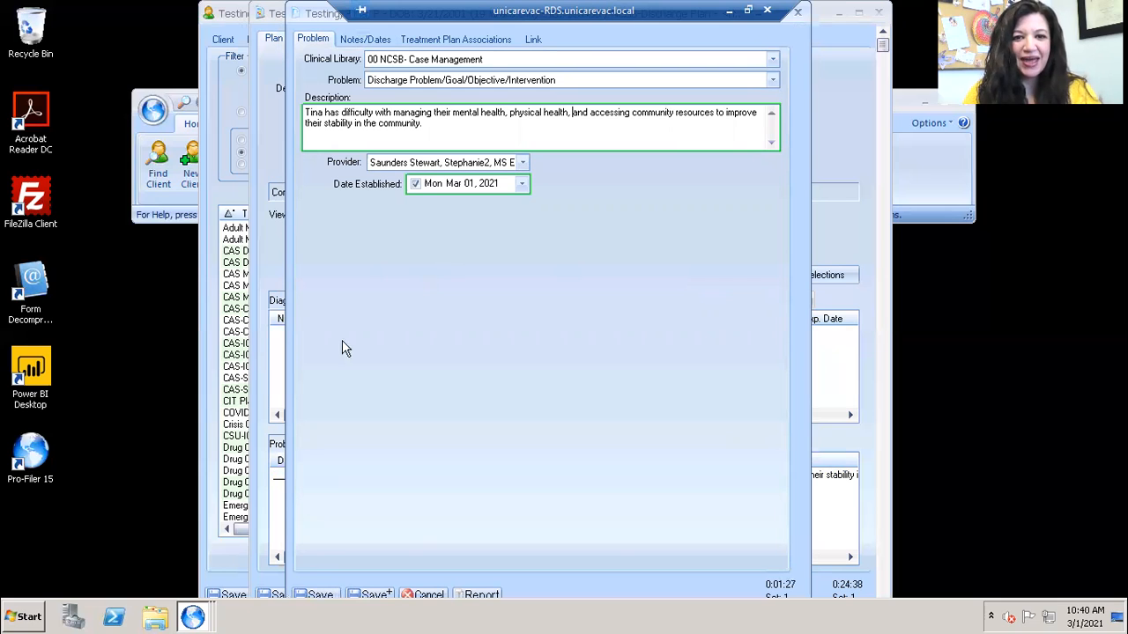
click(319, 597)
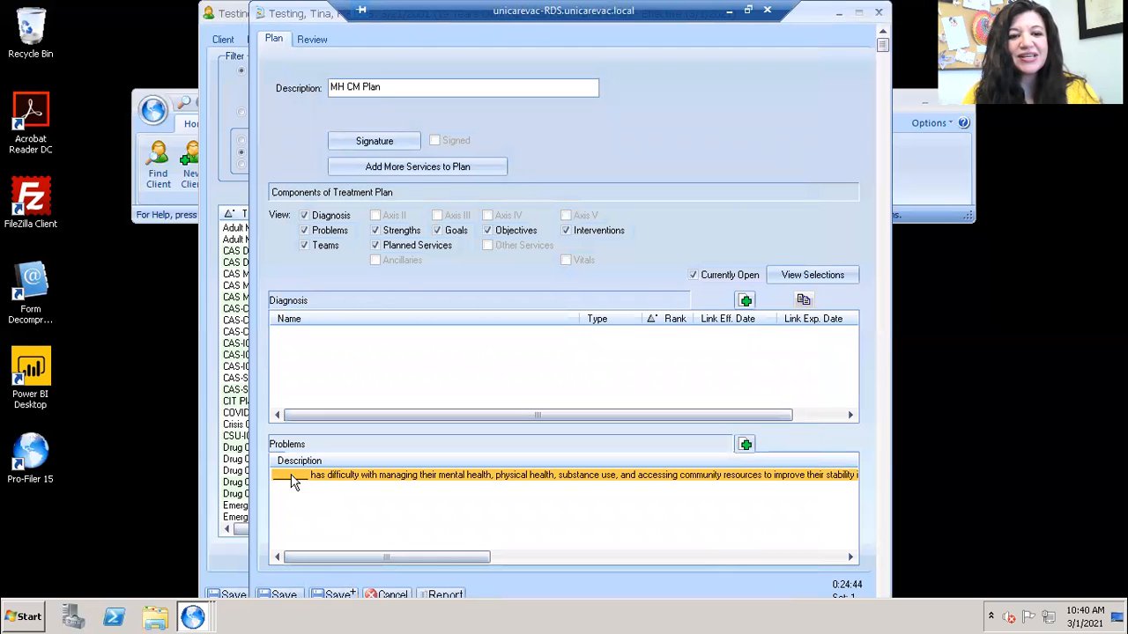
Step: Reopen the saved problem to check its description wording, and return to the plan
mouse_move(298, 477)
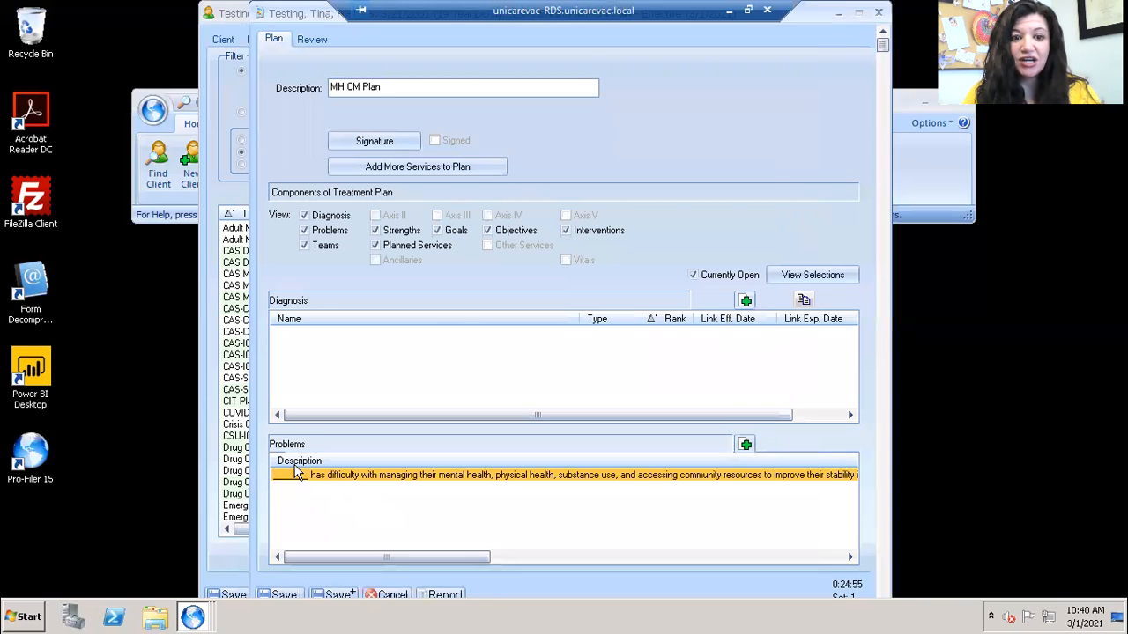
double_click(326, 479)
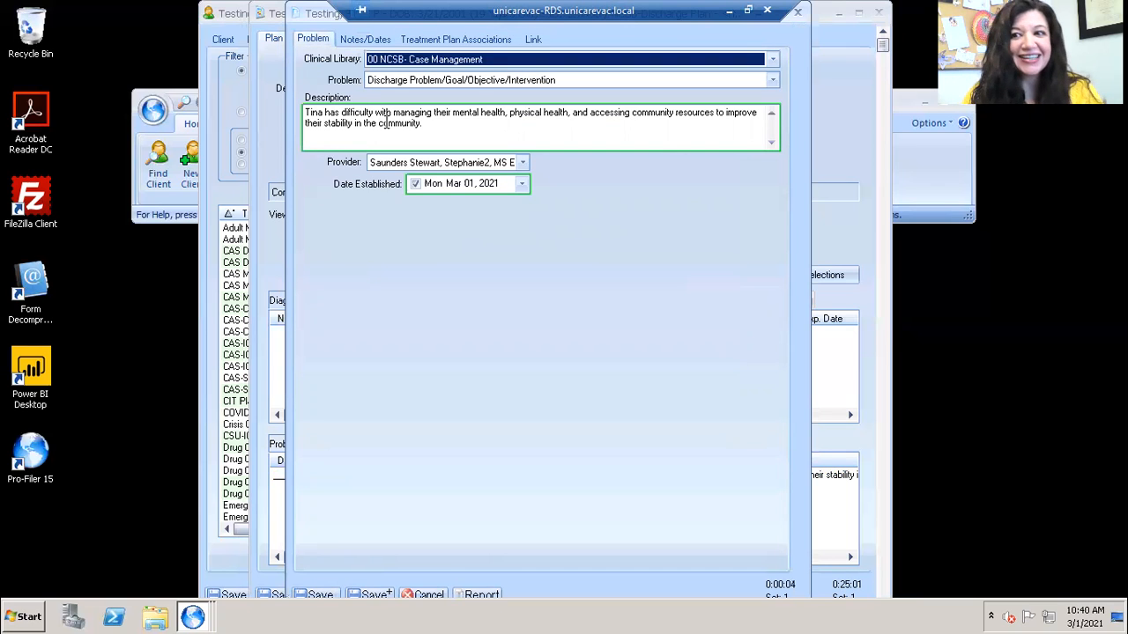
click(302, 598)
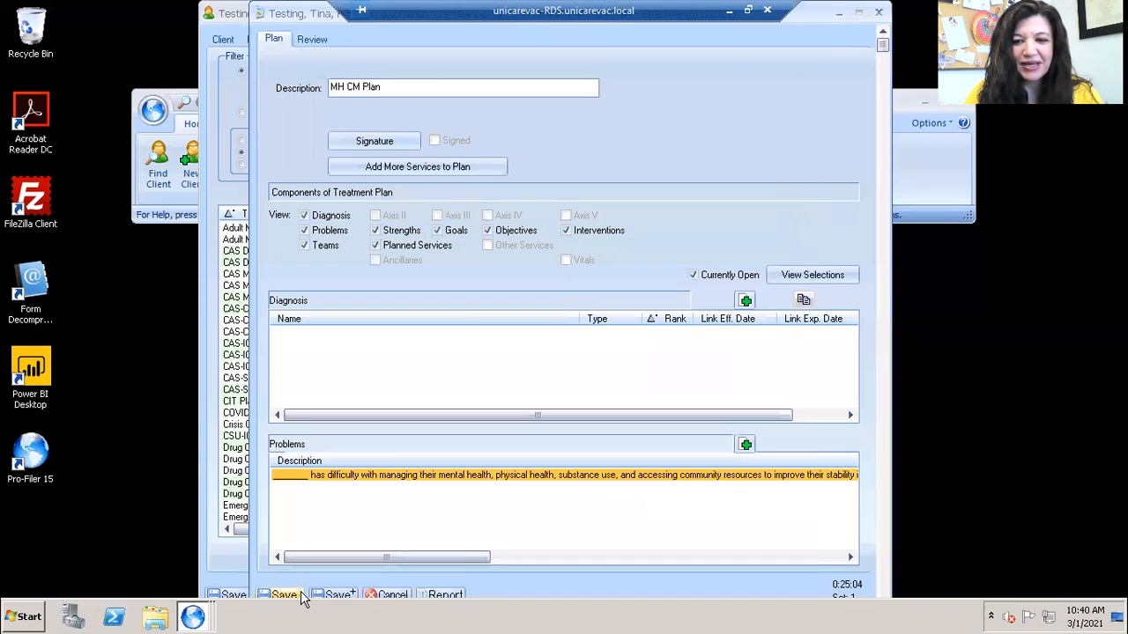
Step: In the plan's goal description, fill the name blank with the client's first name and delete the note "(Utilize information from Initial/Annual Assessment)"
click(883, 573)
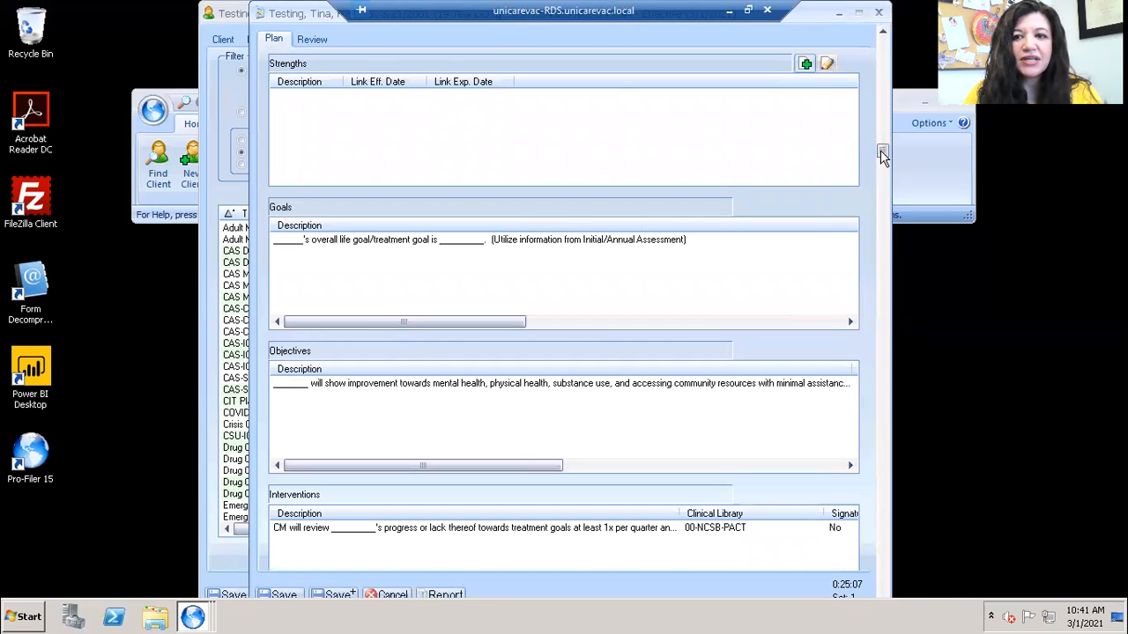
drag(876, 154, 875, 165)
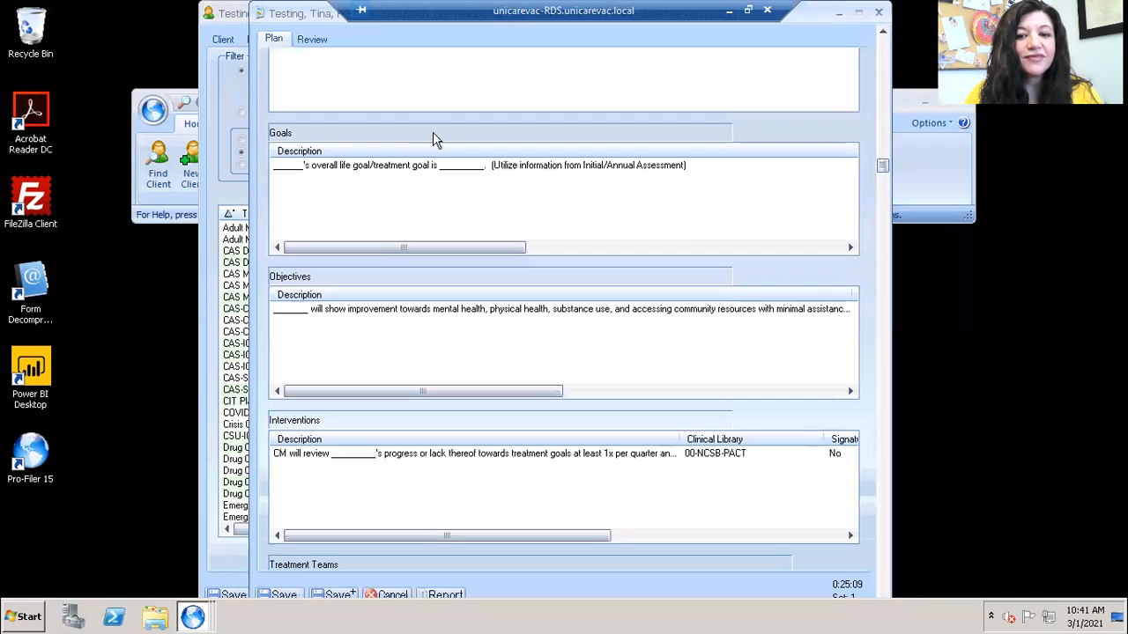
click(323, 170)
double_click(323, 169)
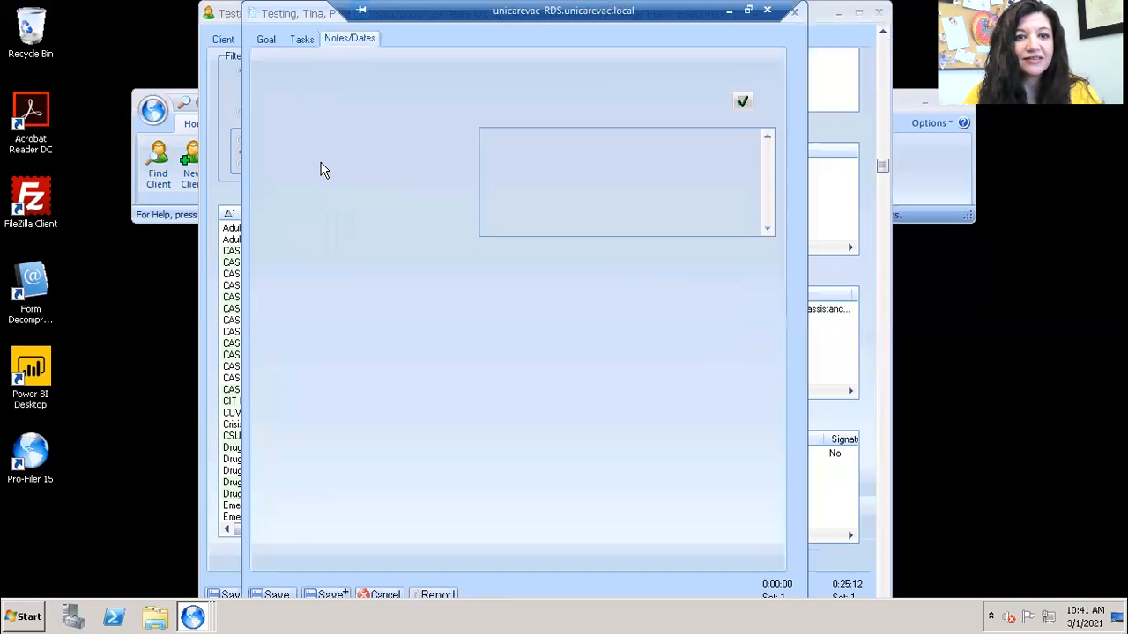
drag(396, 117, 368, 124)
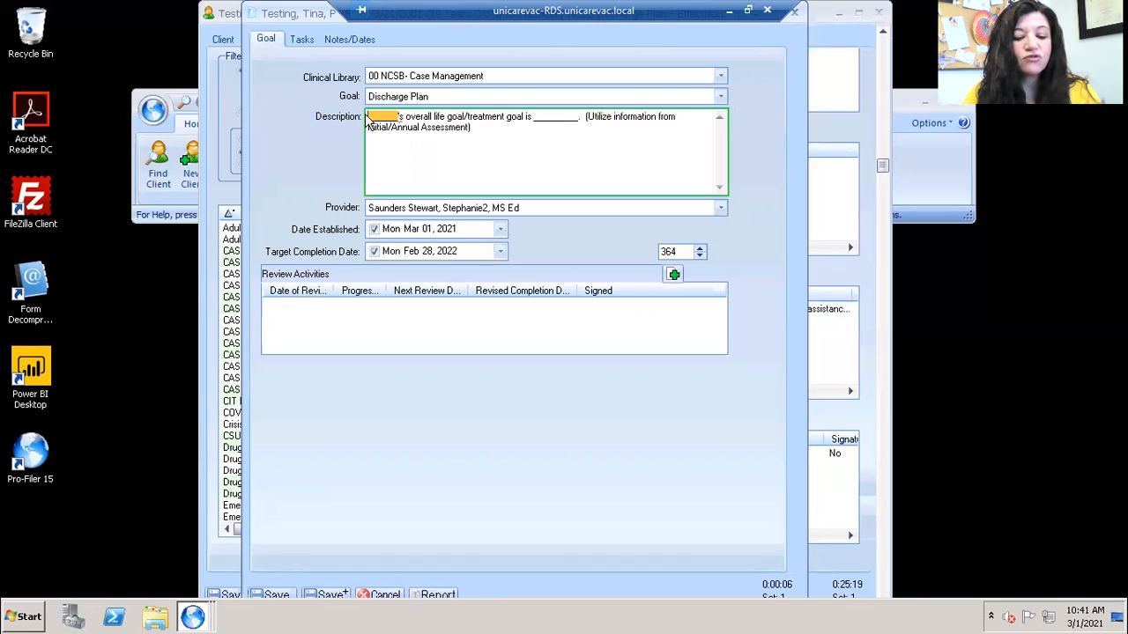
text(Tina)
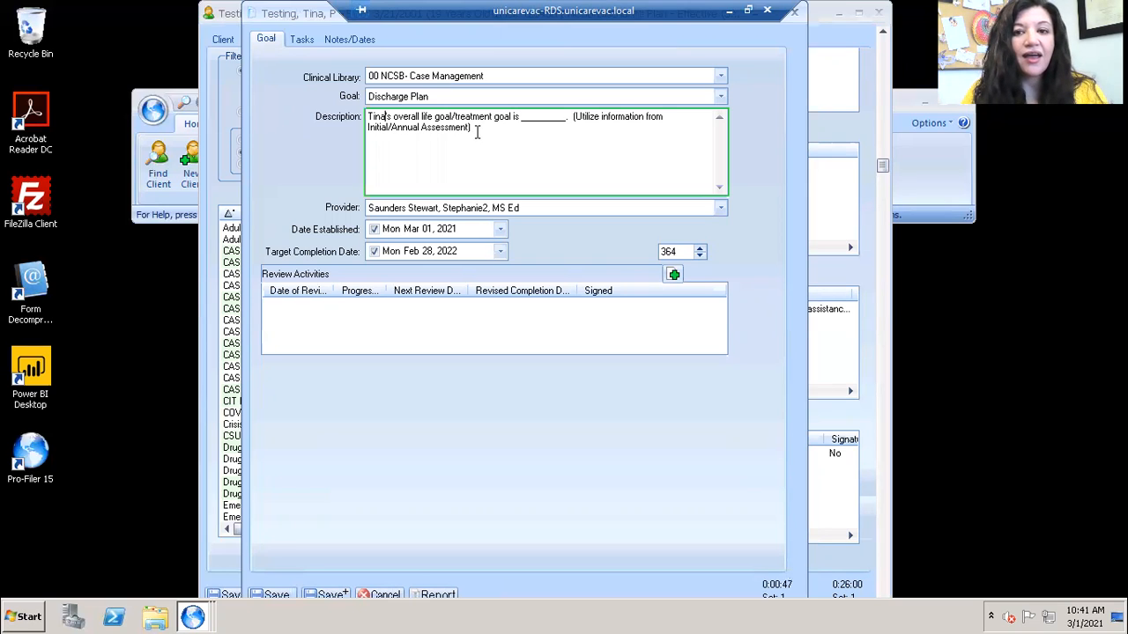
drag(569, 117, 478, 133)
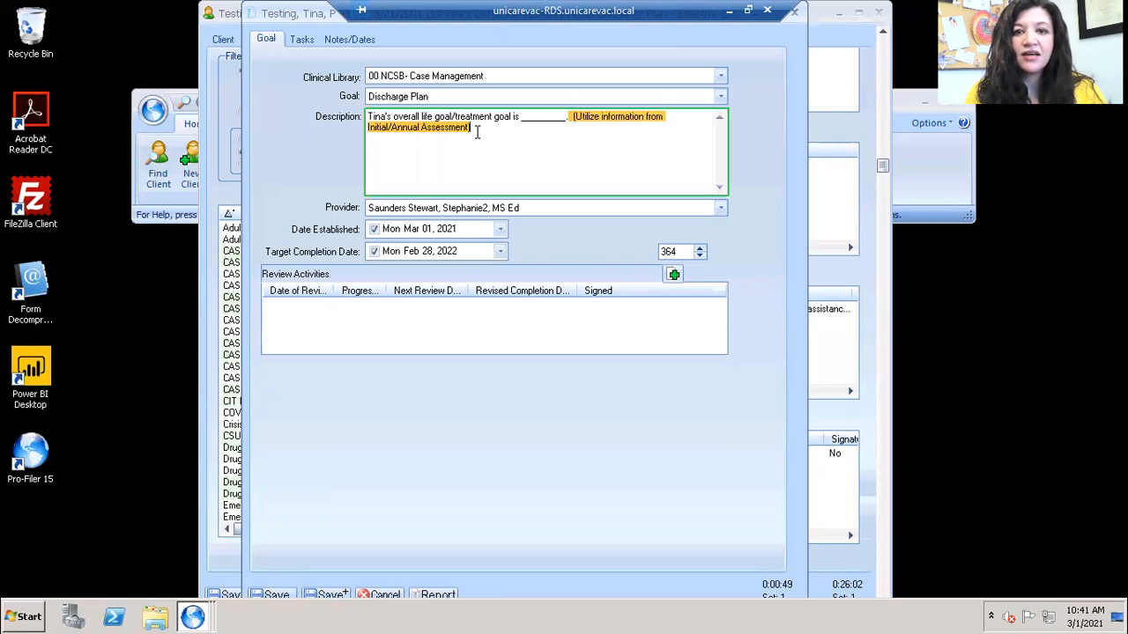
key(BackSpace)
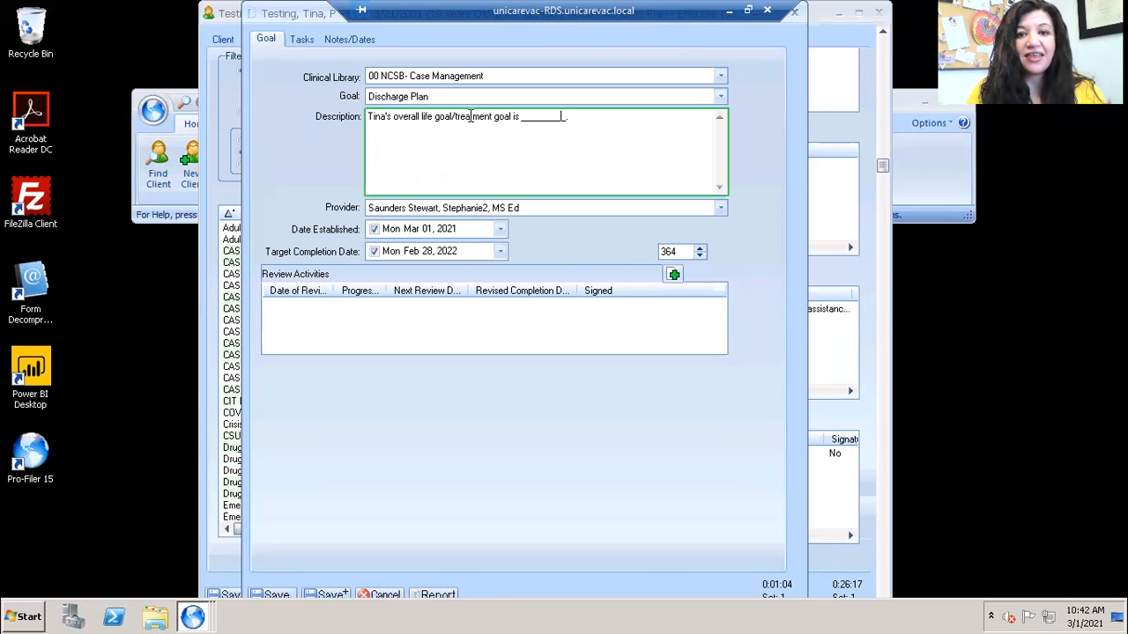
Step: Replace the remaining blank in the goal description with the quote "to feel better about myself and do things on my own." and save the goal
key(Left)
key(shift+Left)
key(shift+Left)
key(shift+Left)
key(shift+Left)
key(shift+Left)
key(shift+Left)
key(shift+Left)
key(shift+Left)
key(shift+Left)
key(shift+Left)
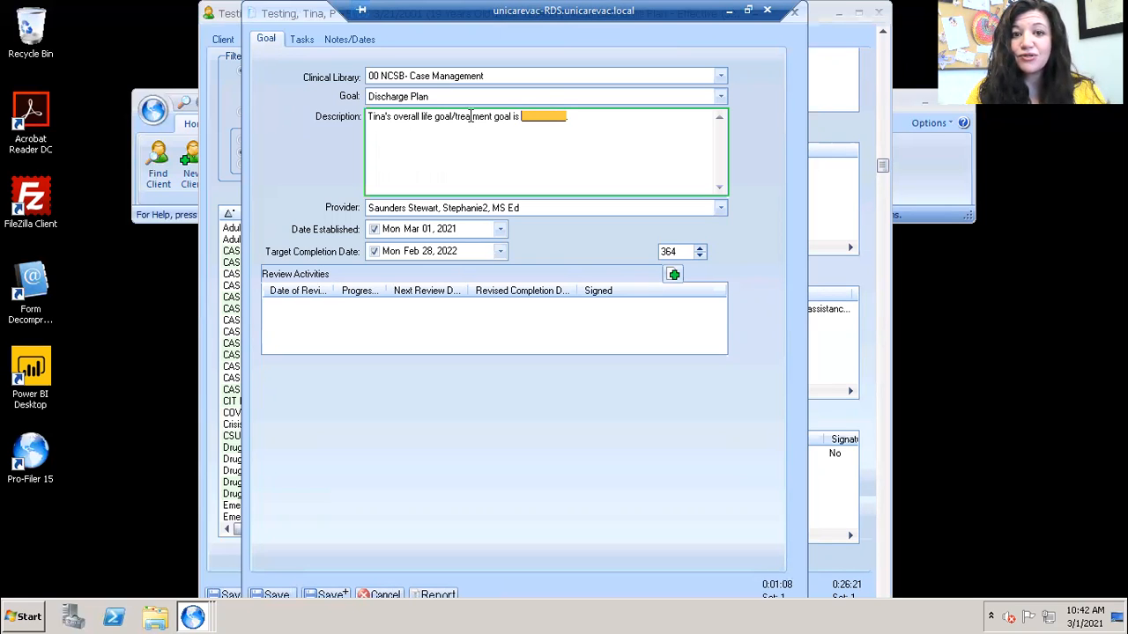
text("t)
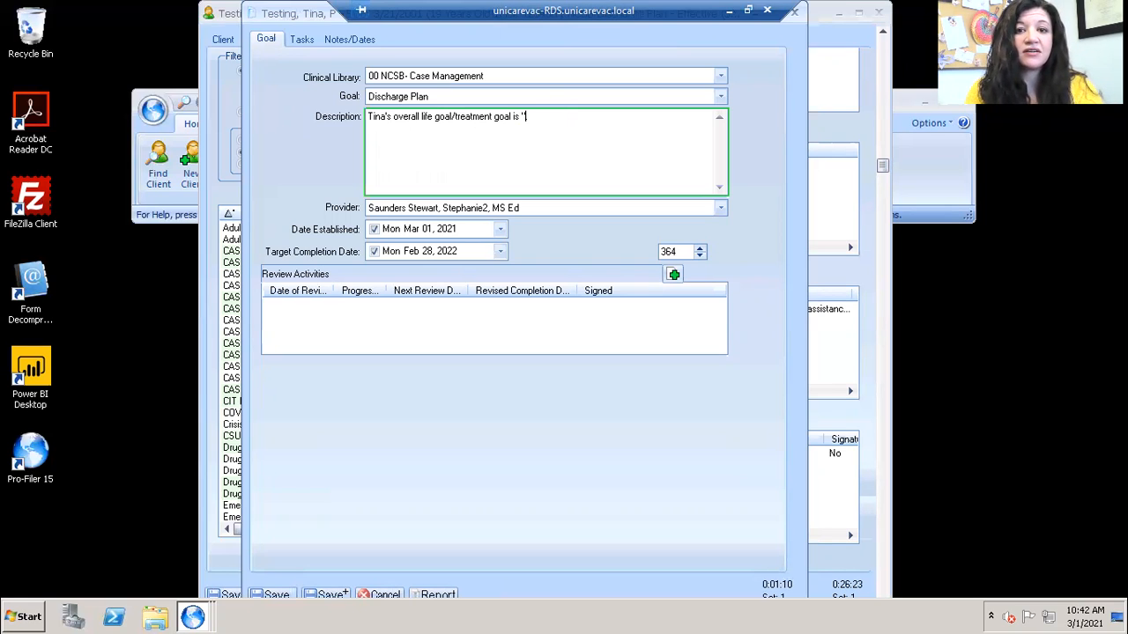
text(o feel be)
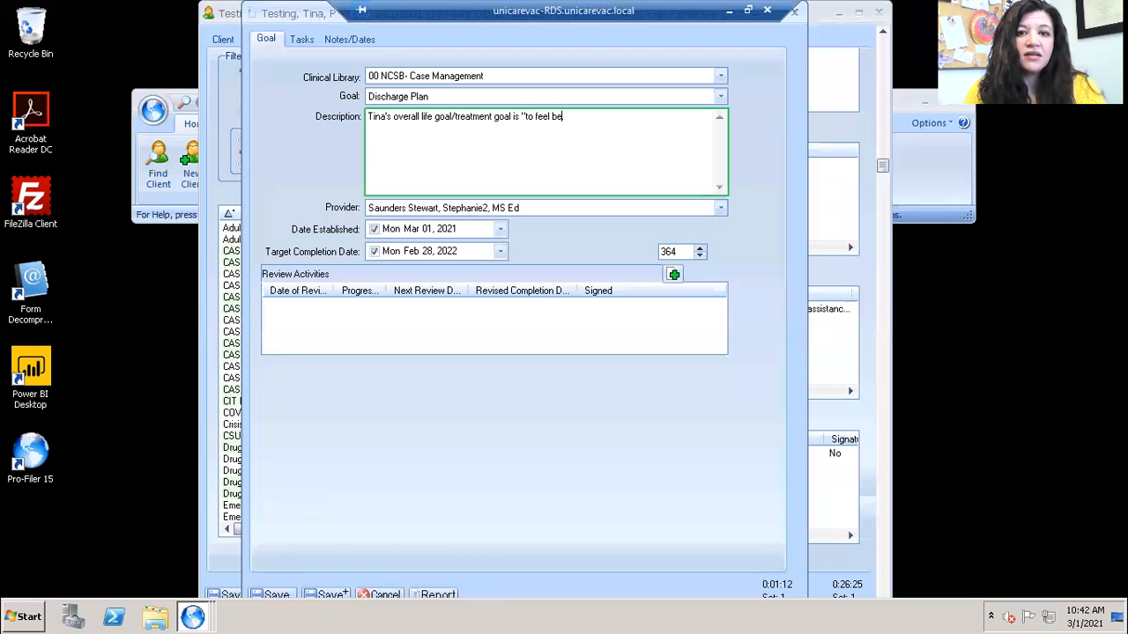
text(tter ab)
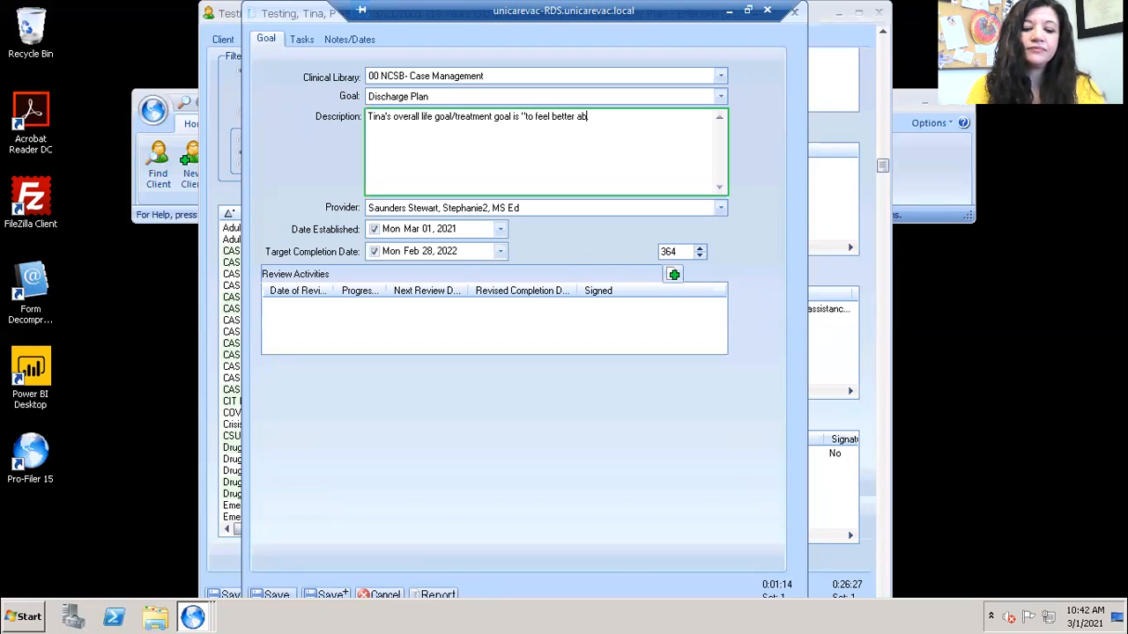
text(out myself and )
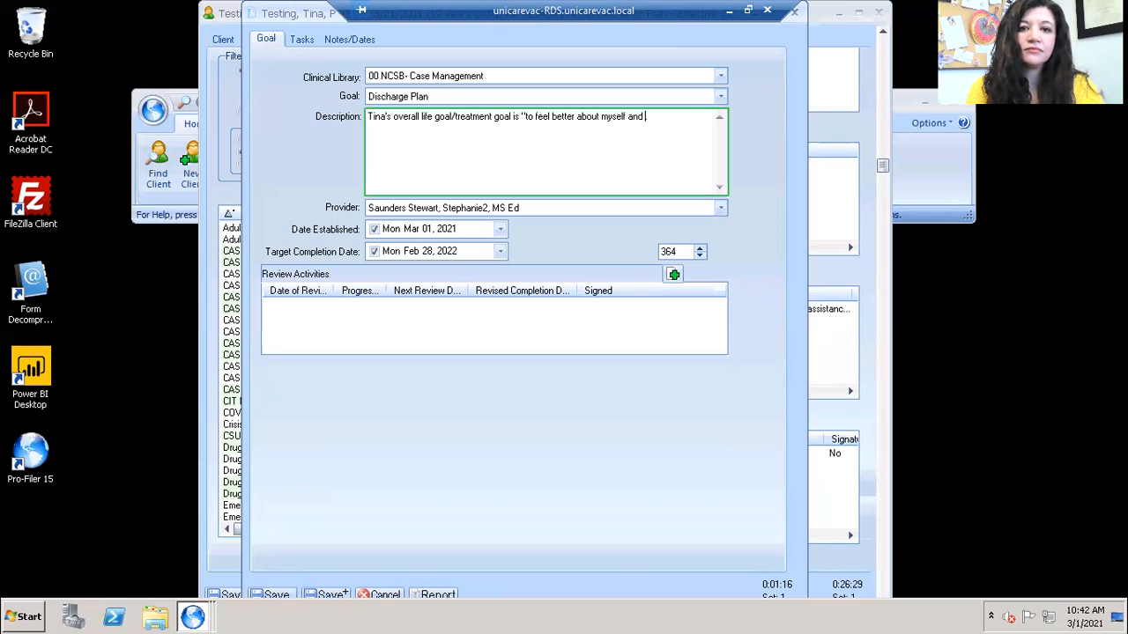
text(do things on my)
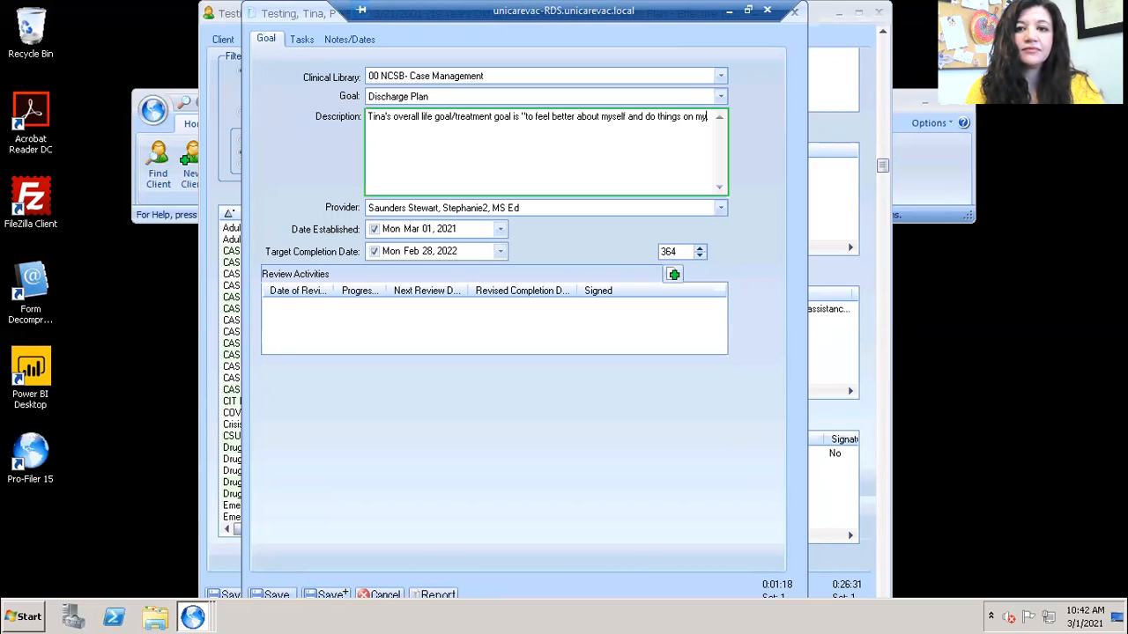
text( own)
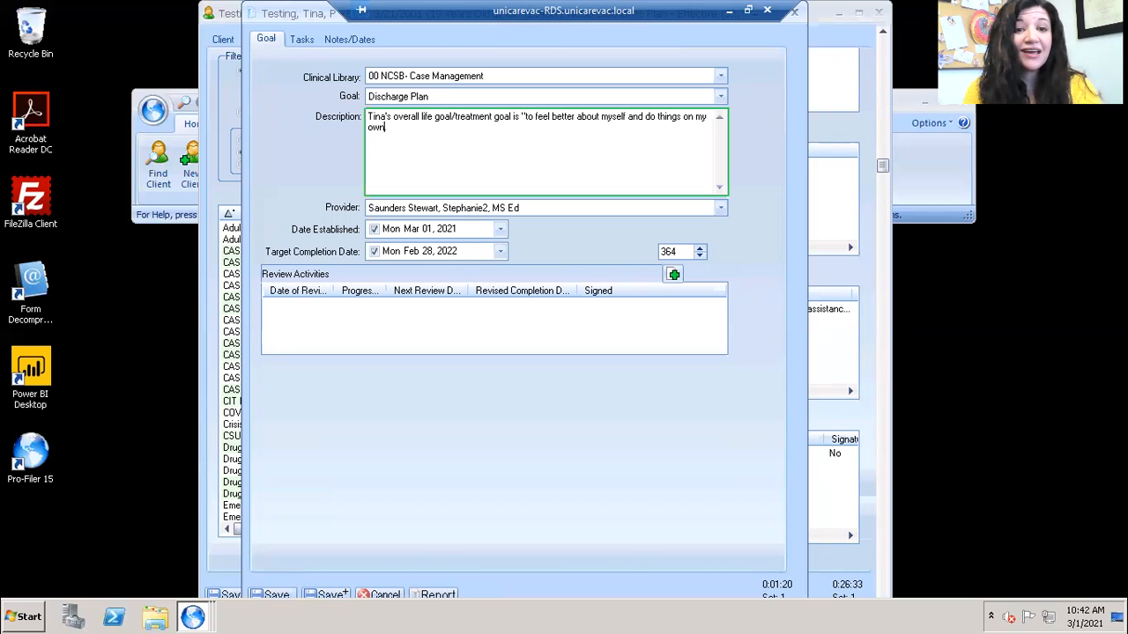
text(.)
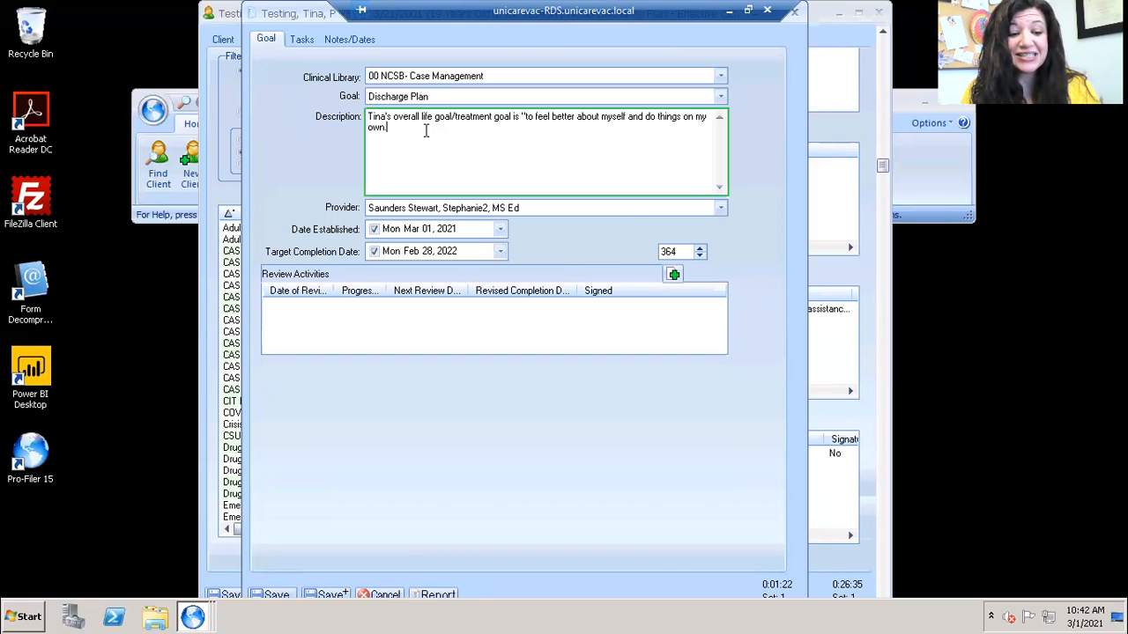
text(")
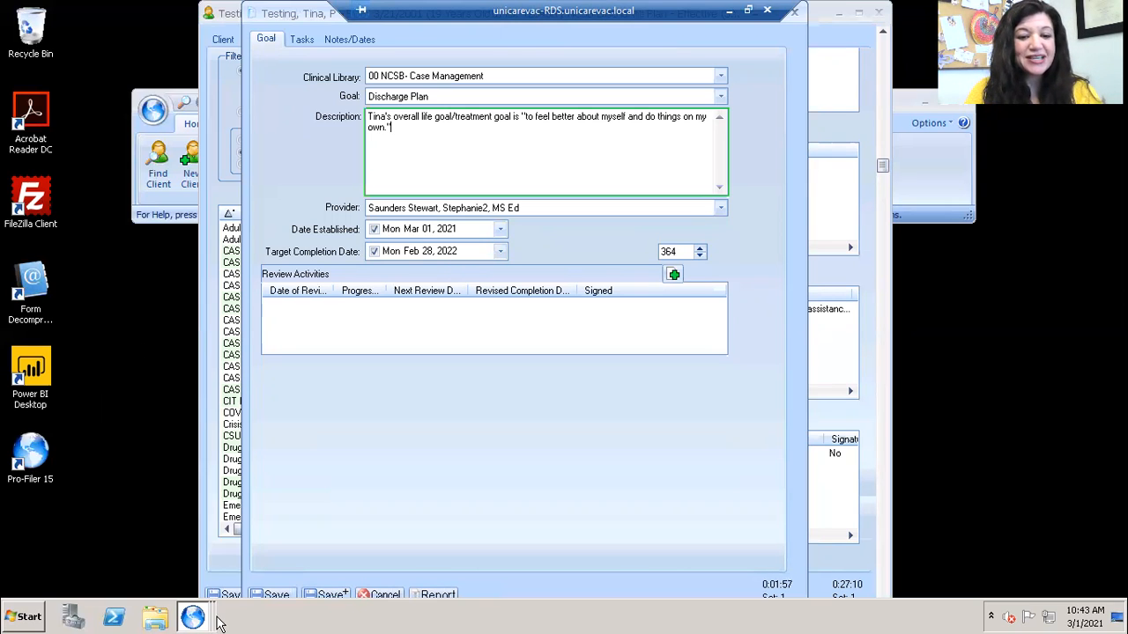
click(279, 595)
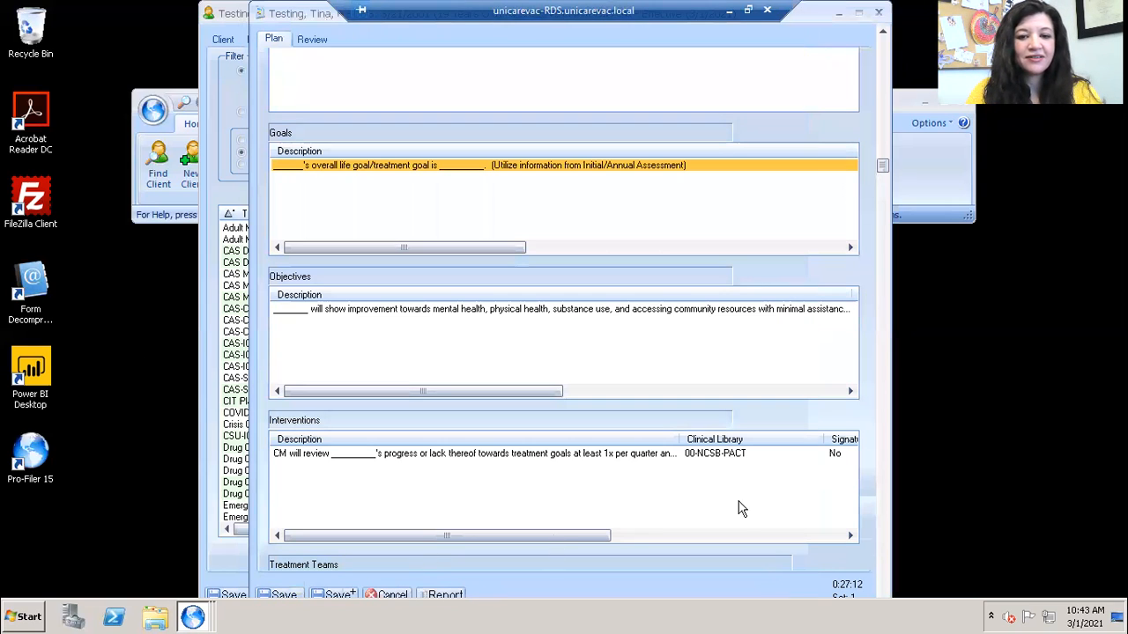
Step: In the plan's objective description, fill the name blank with the client's first name, remove "substance use," and save the objective
double_click(423, 317)
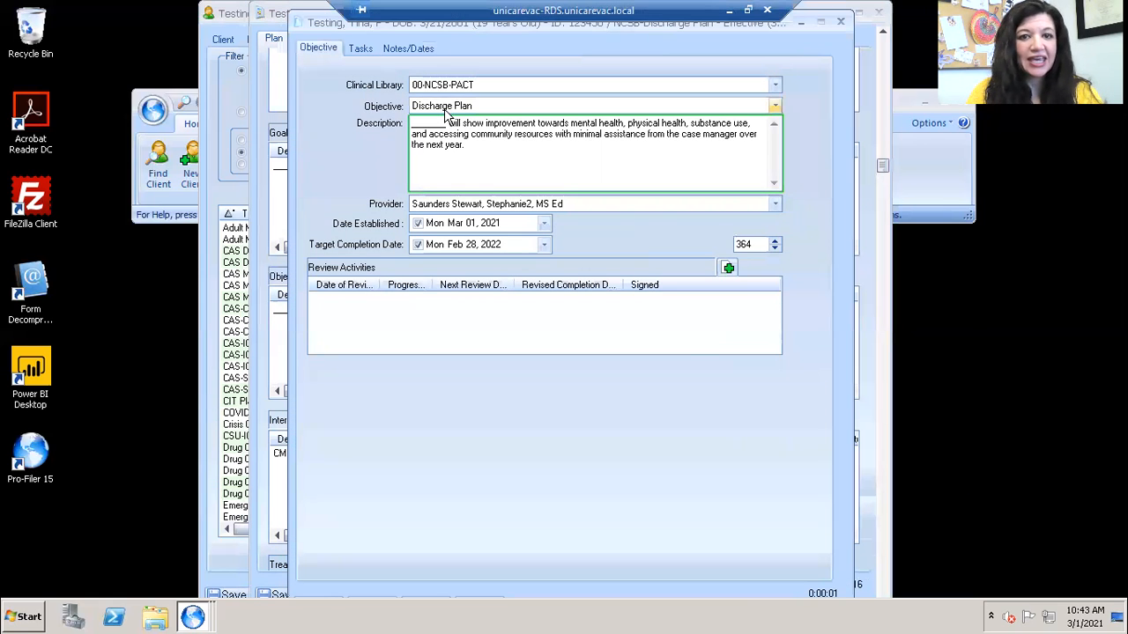
double_click(440, 124)
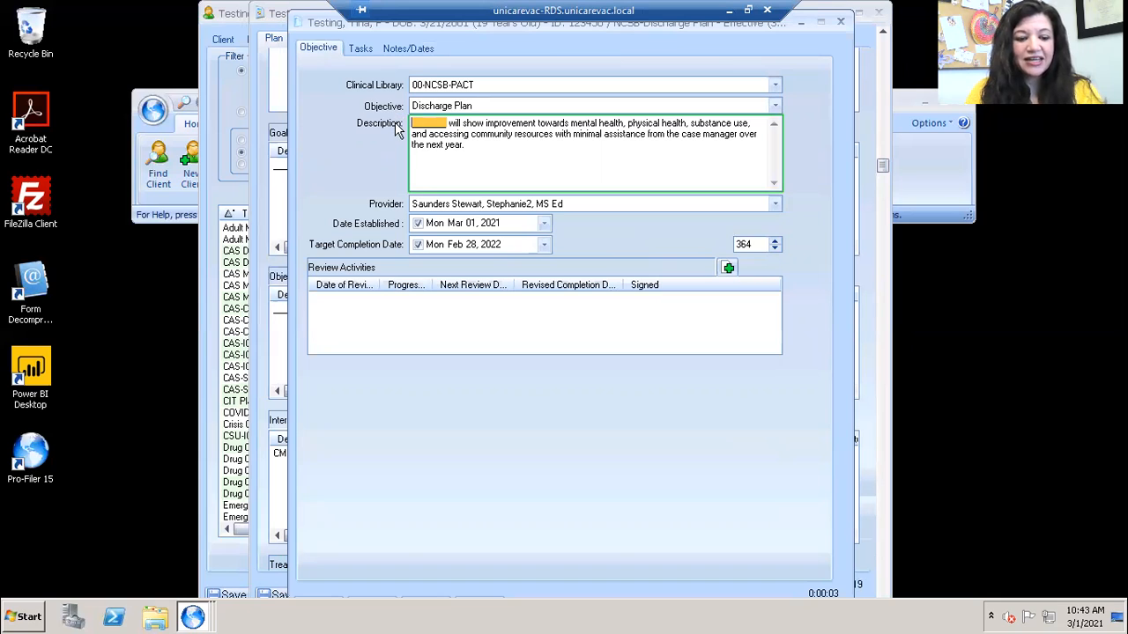
text(Tina)
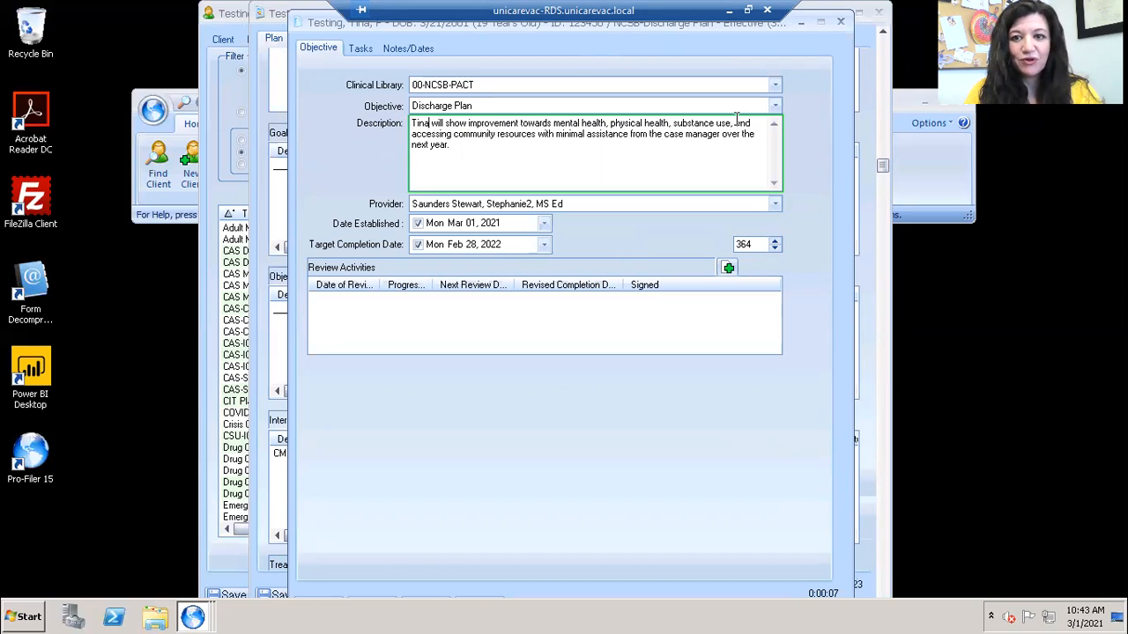
drag(735, 123, 674, 121)
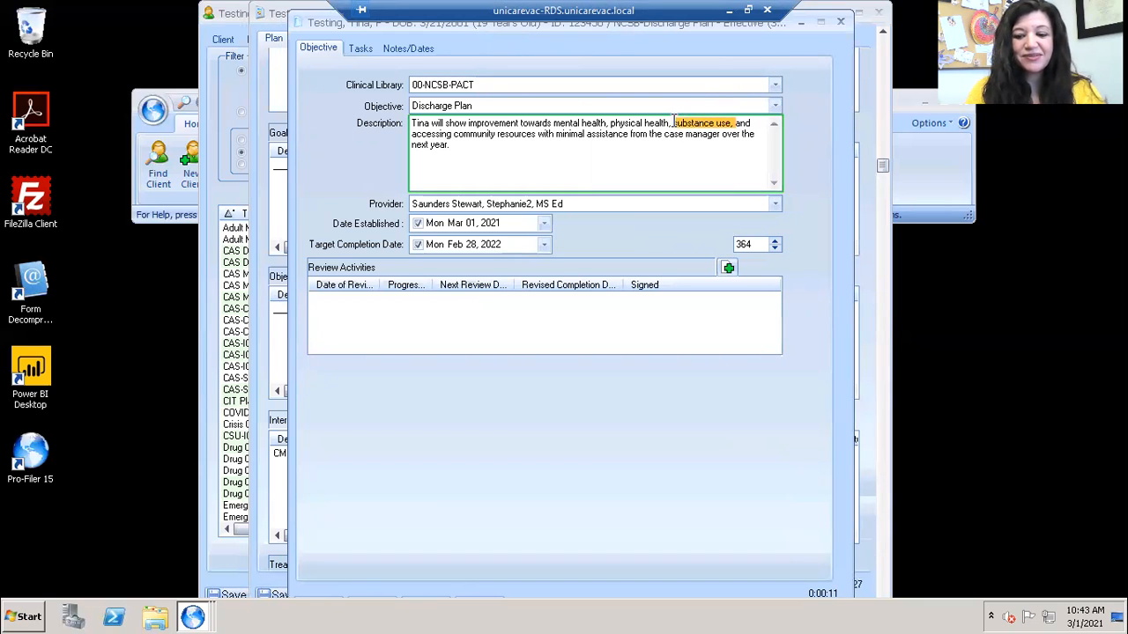
key(BackSpace)
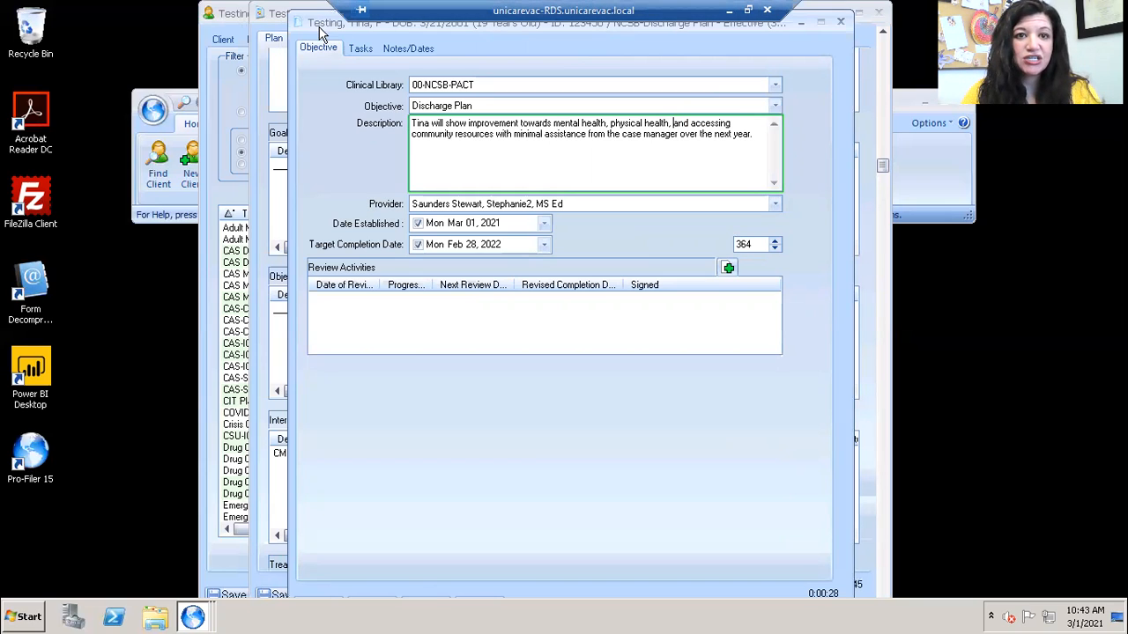
drag(322, 31, 322, 17)
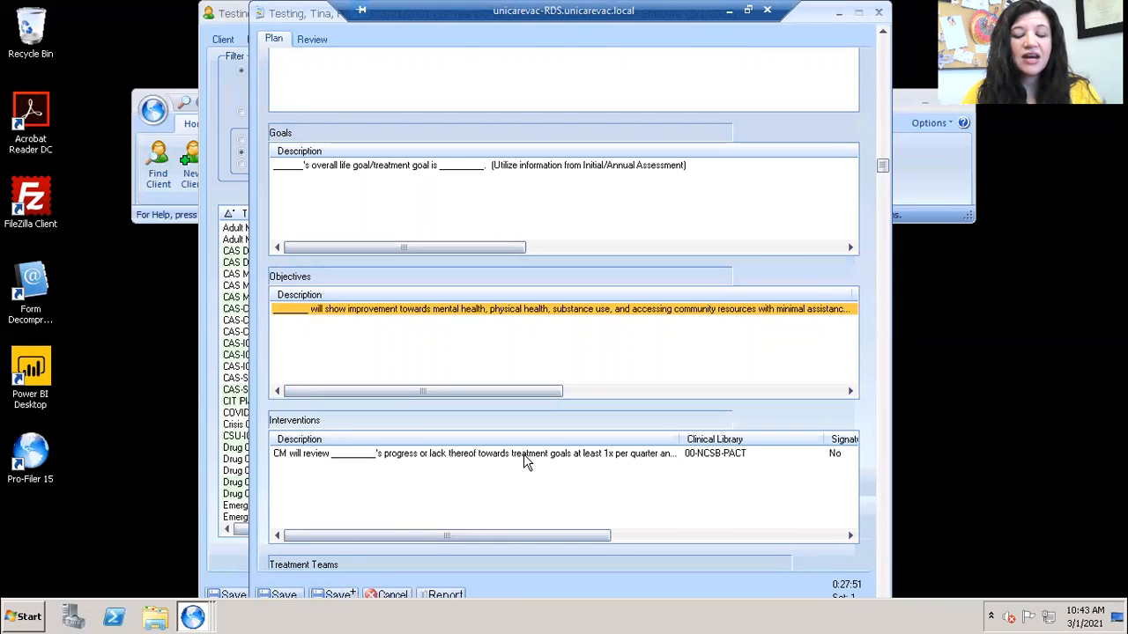
Step: Open the plan's intervention and fill the name blank in its description with the client's first name
double_click(524, 453)
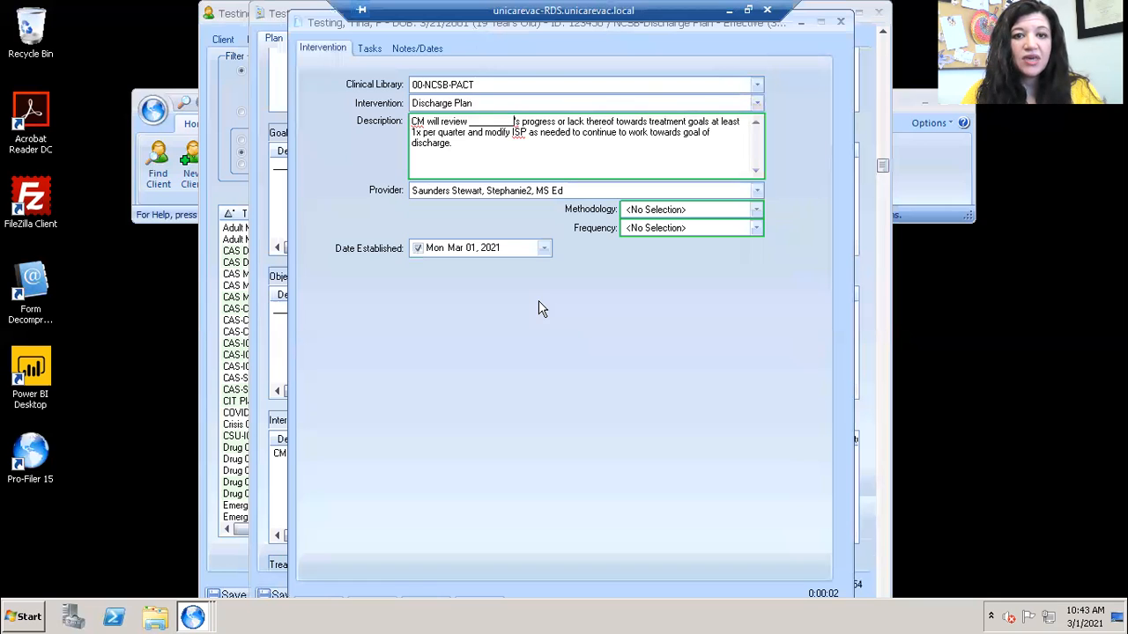
drag(517, 121, 470, 121)
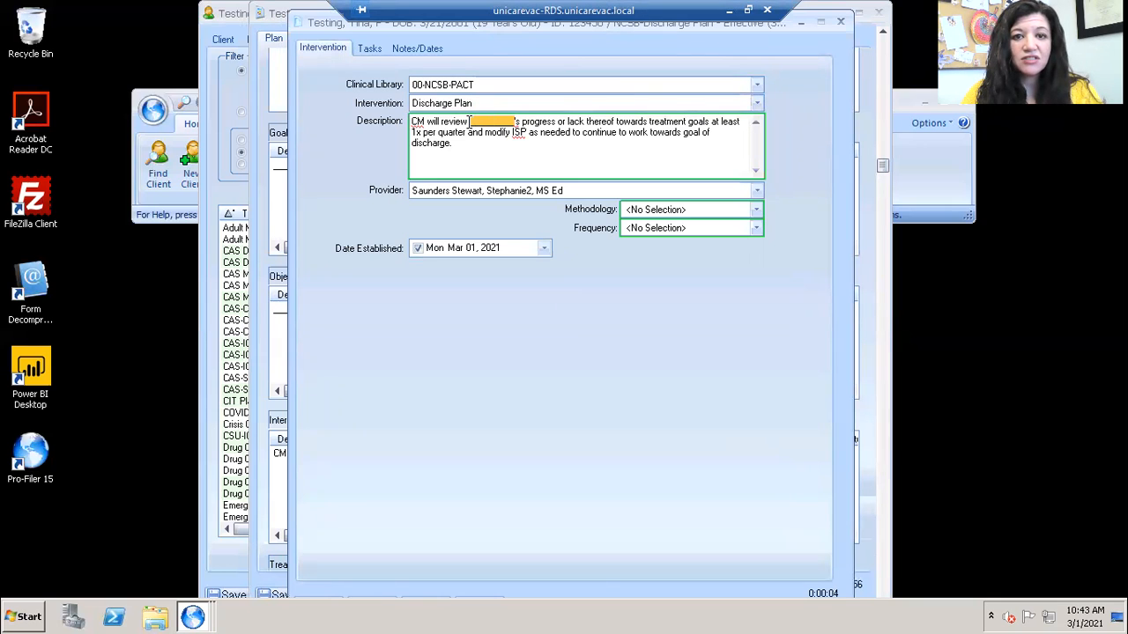
text(Tina)
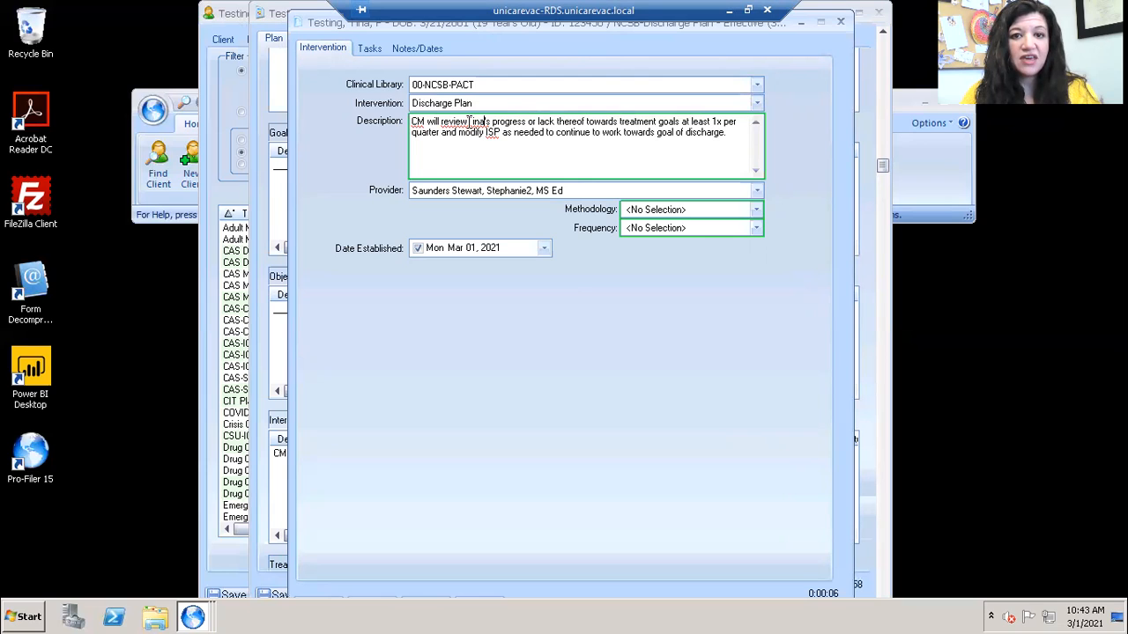
Step: Set the intervention's methodology to "Face to Face, Phone Call, and/or Collateral Contact"
click(470, 122)
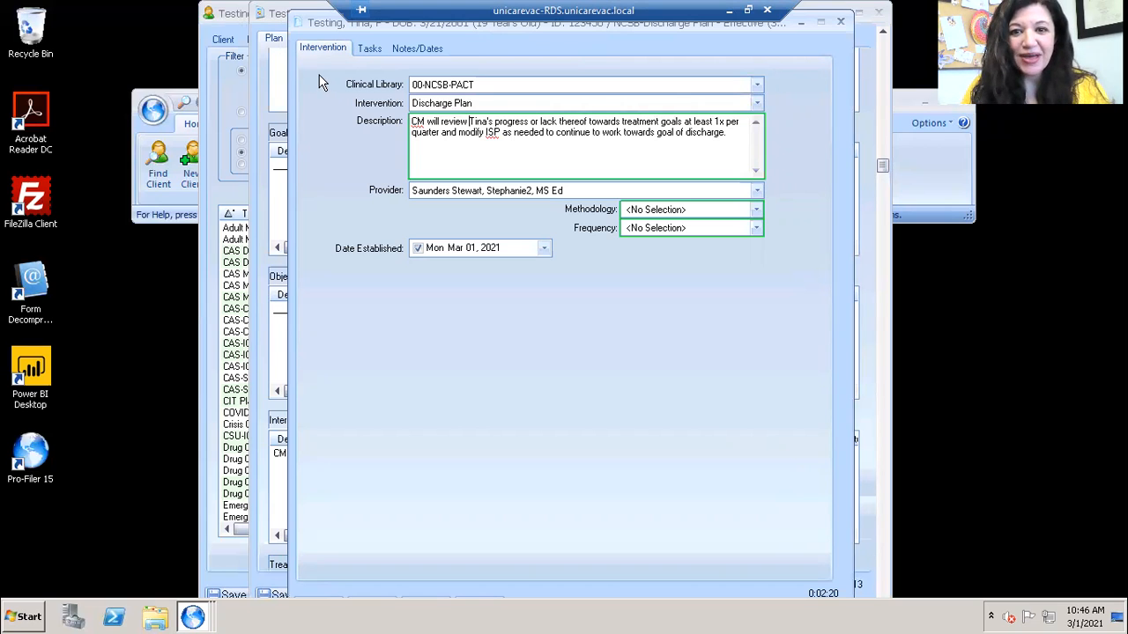
key(Tab)
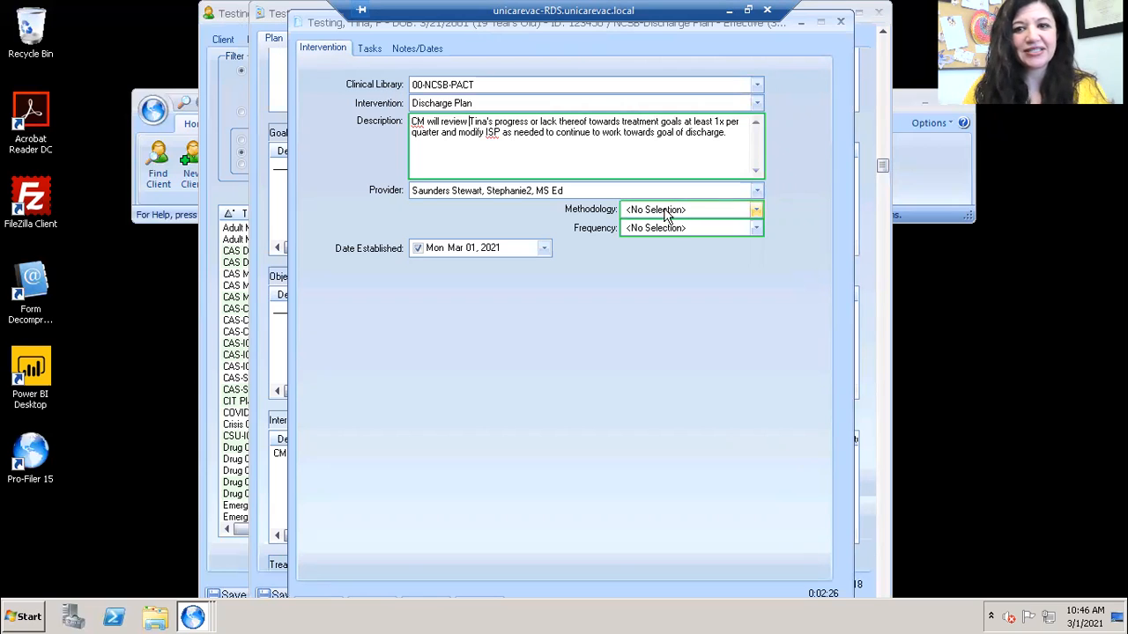
click(755, 211)
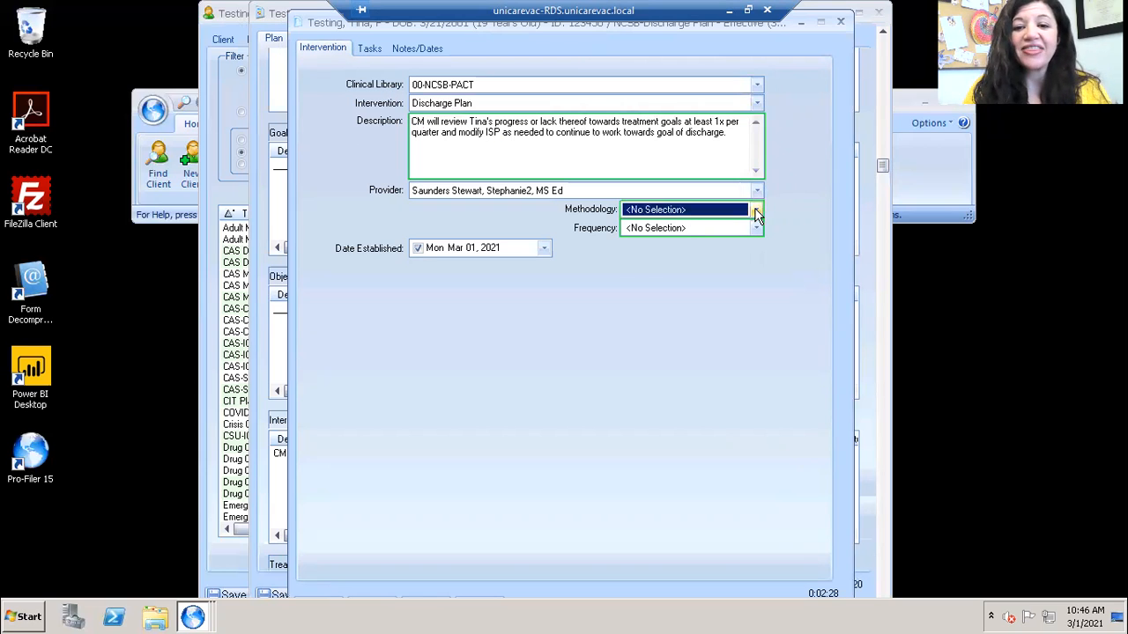
click(755, 211)
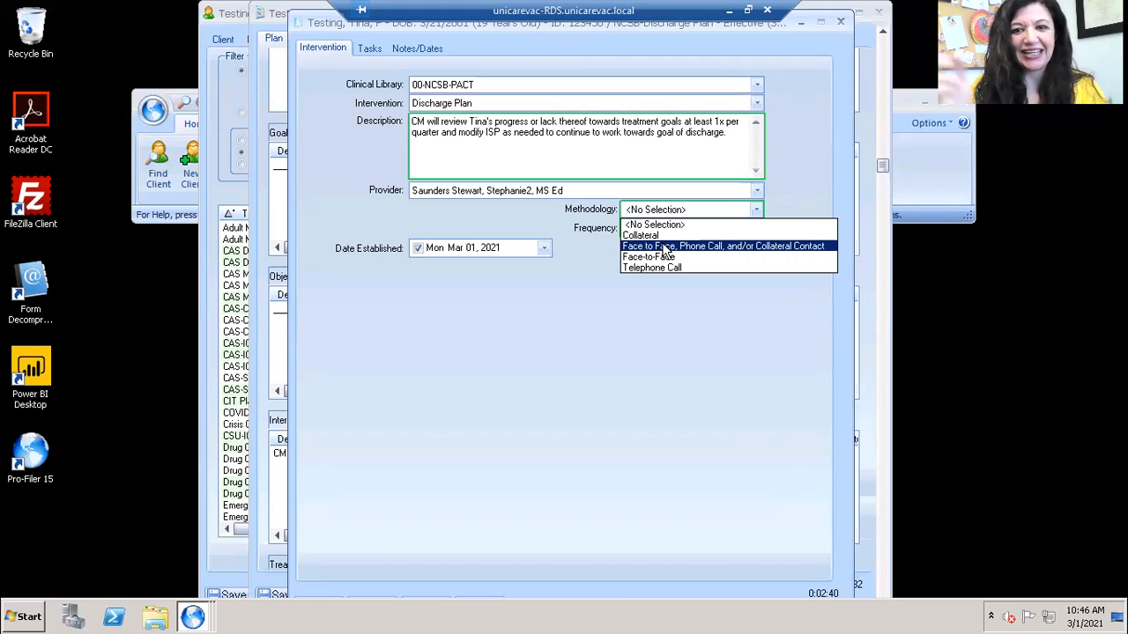
click(718, 248)
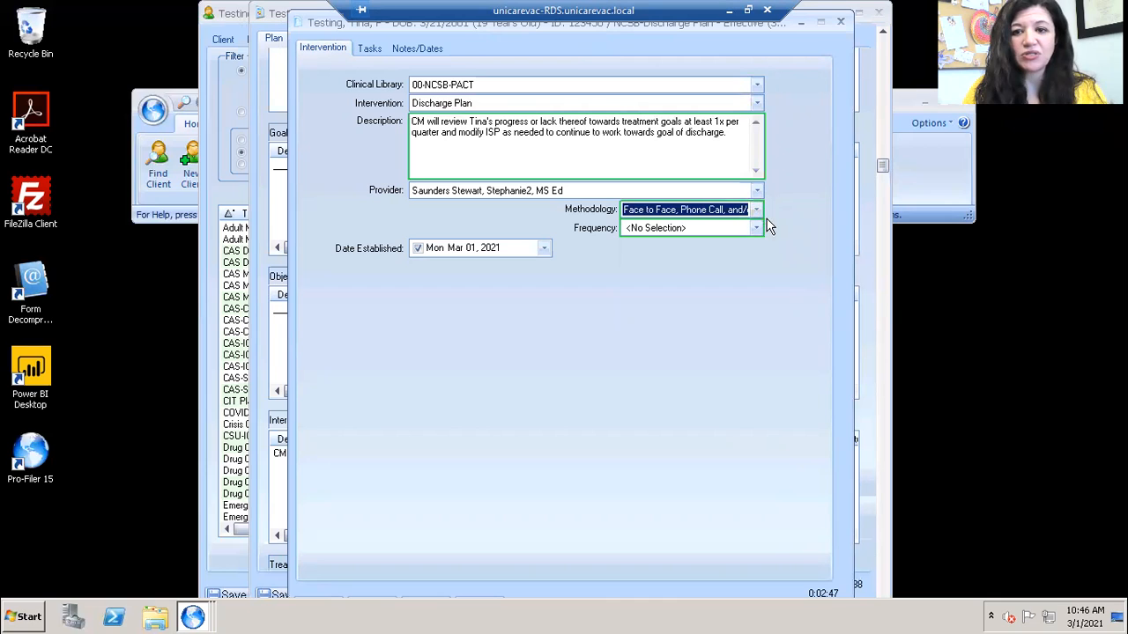
Step: Set the intervention's frequency to "Tx Plan-Quarterly" and save the intervention
click(758, 229)
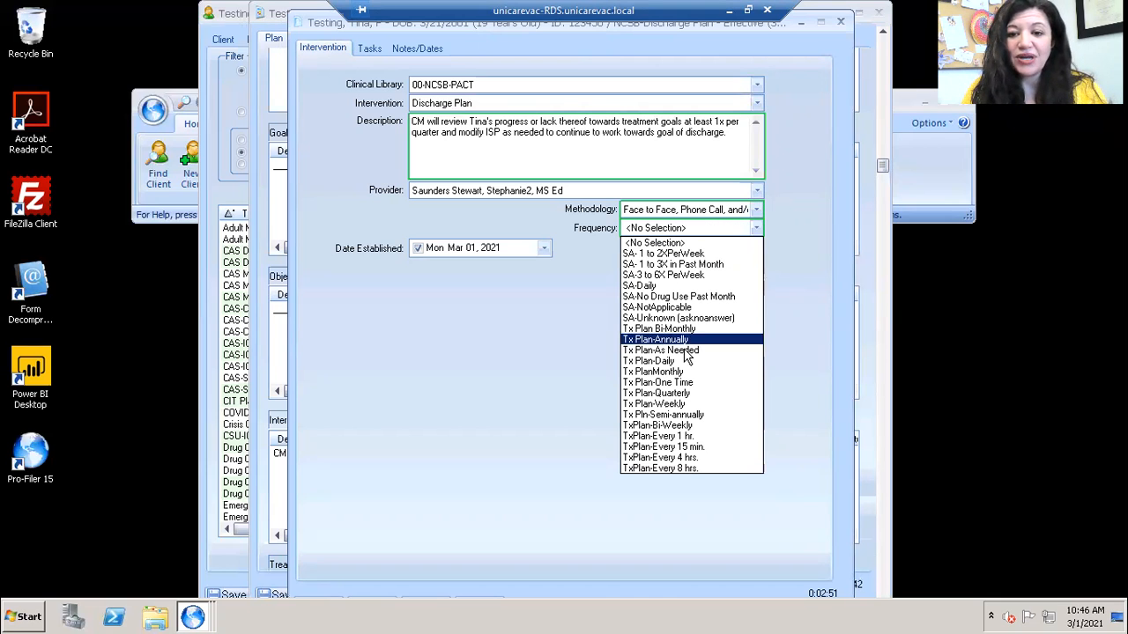
click(666, 394)
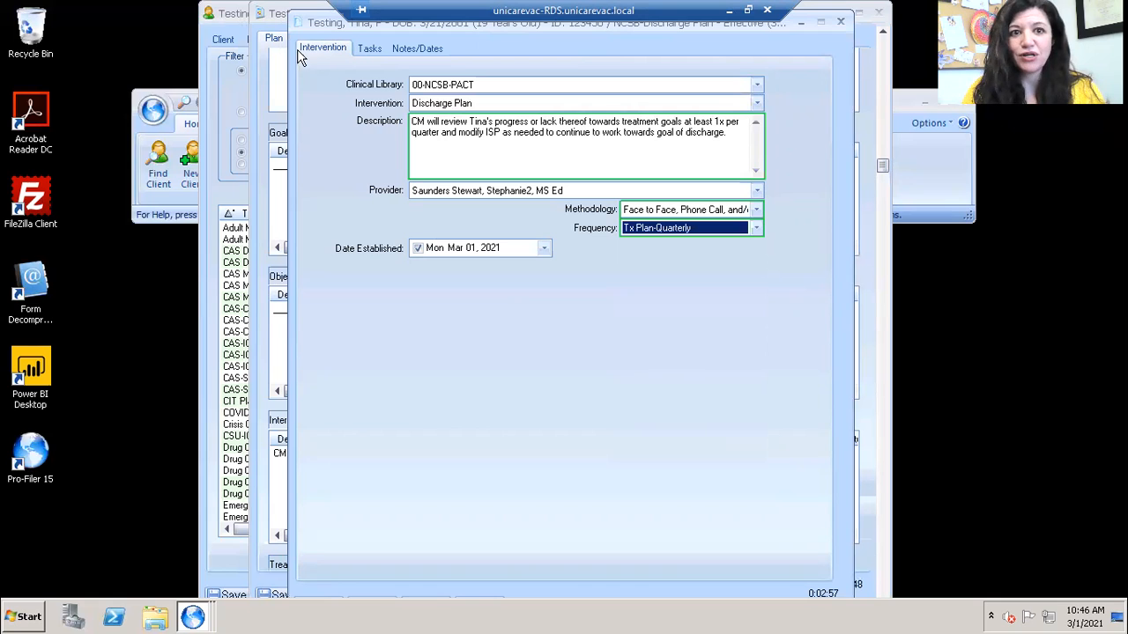
drag(318, 24, 299, 15)
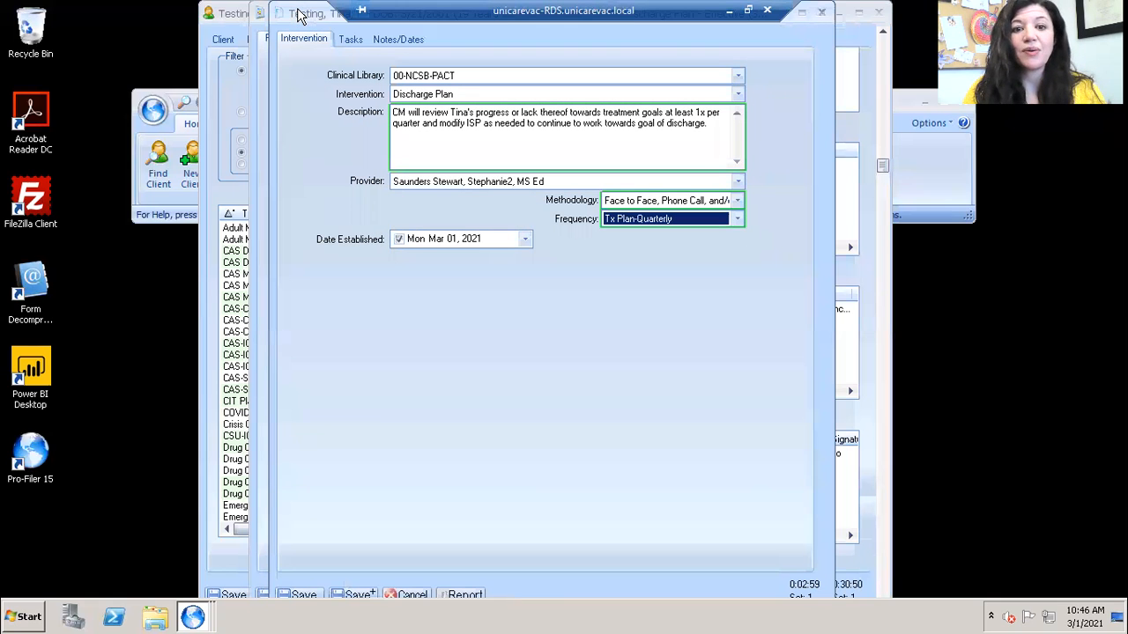
click(301, 596)
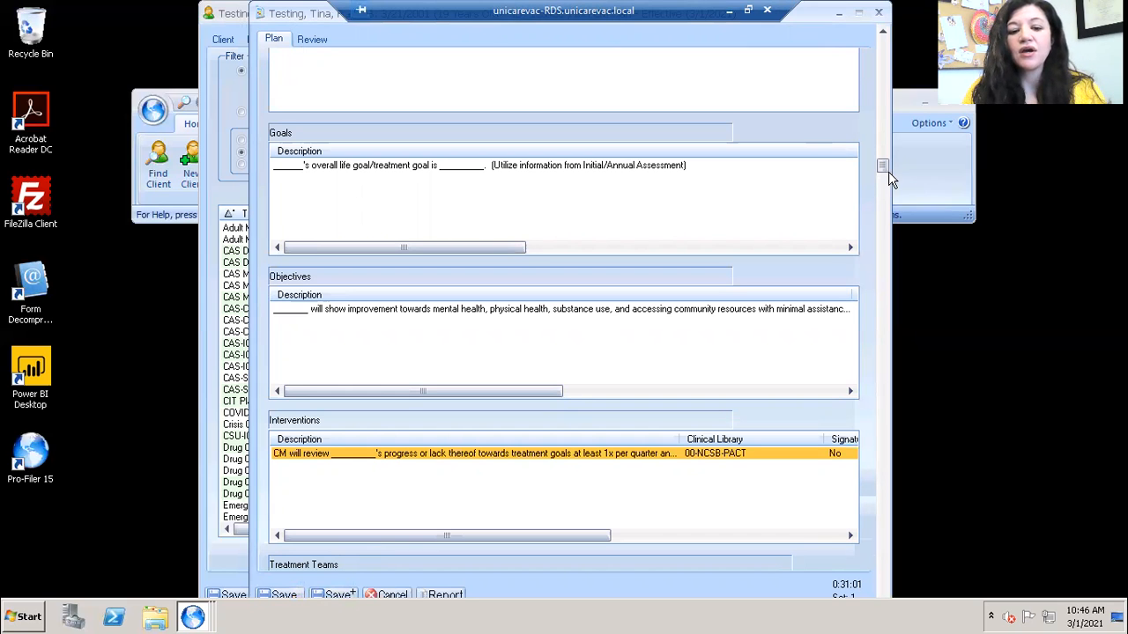
Step: Save the treatment plan and reopen the MH CM Plan effective 03/01/2021 to check its problem, goal, objective and intervention descriptions
click(284, 597)
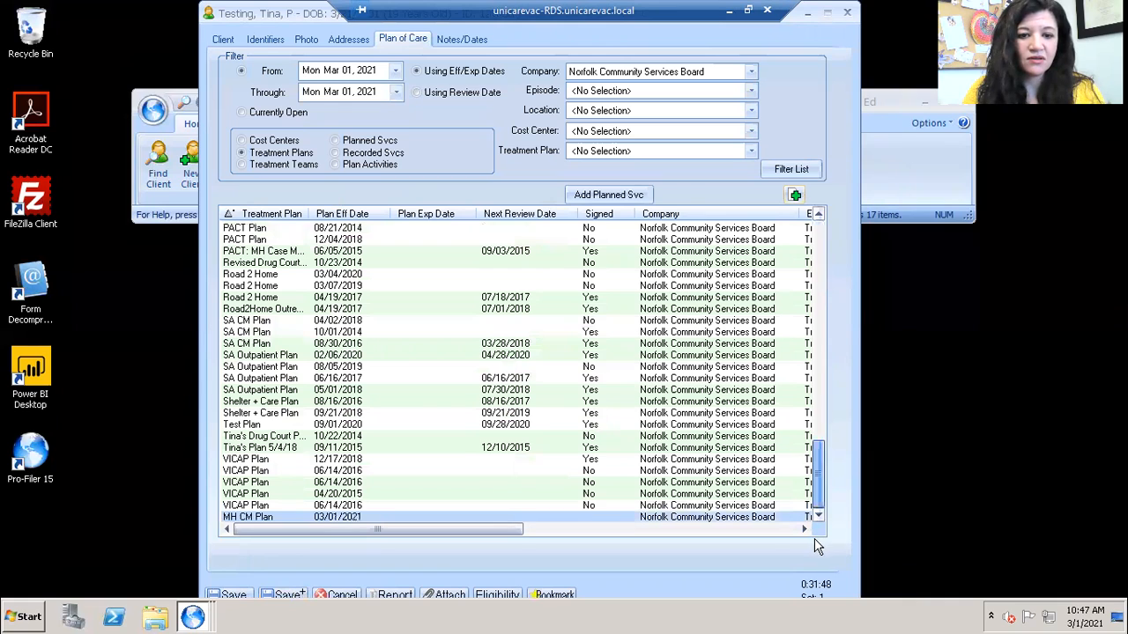
double_click(319, 520)
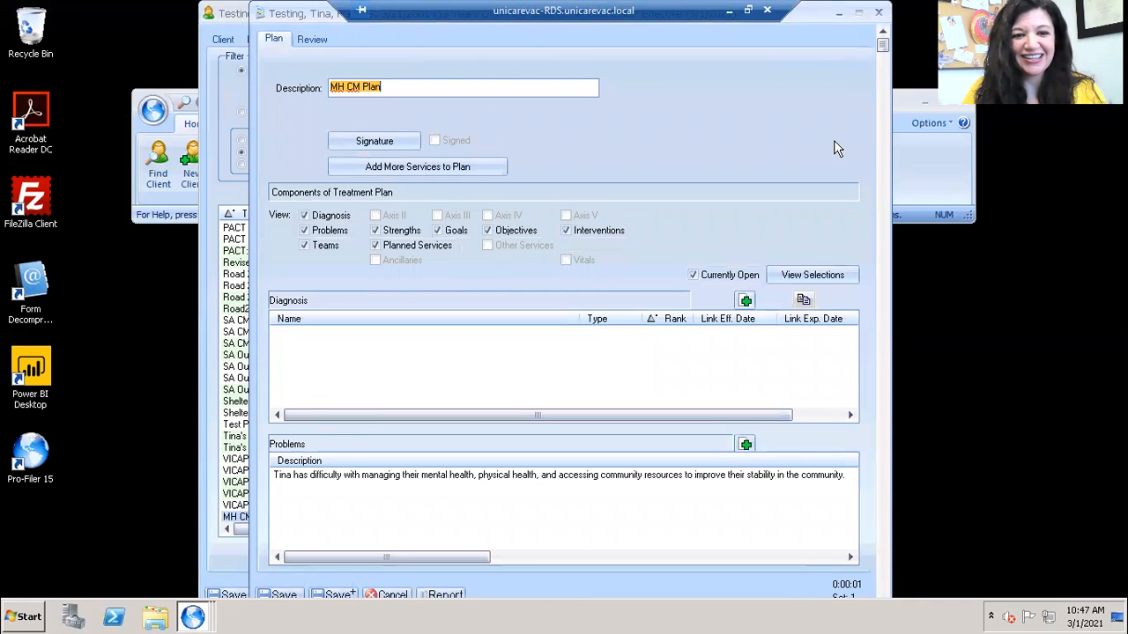
click(884, 571)
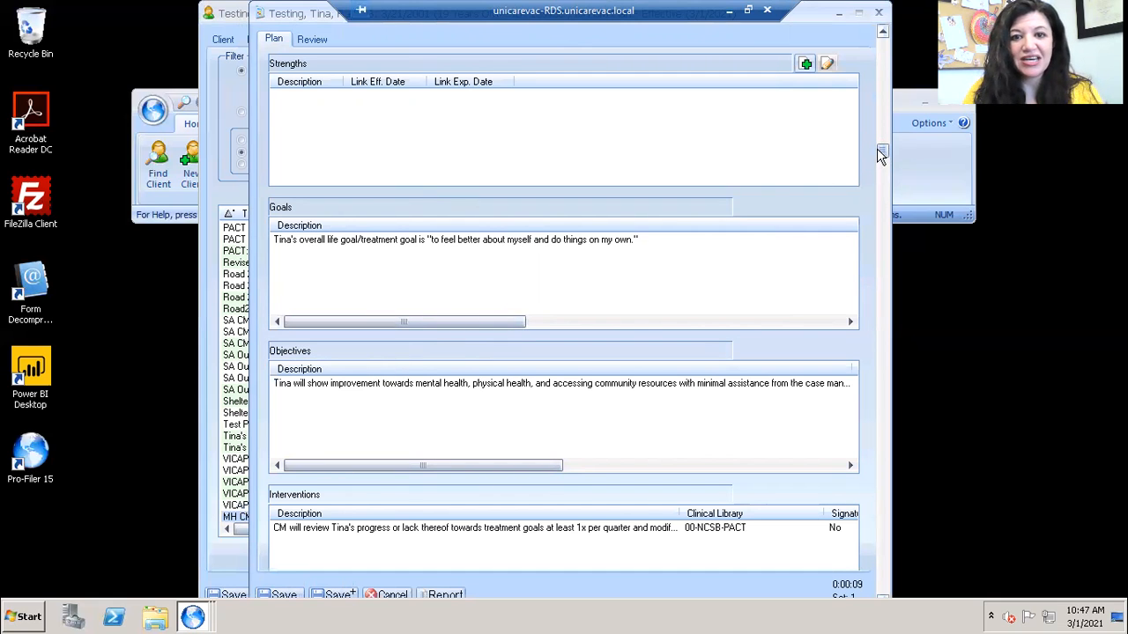
drag(876, 146, 870, 102)
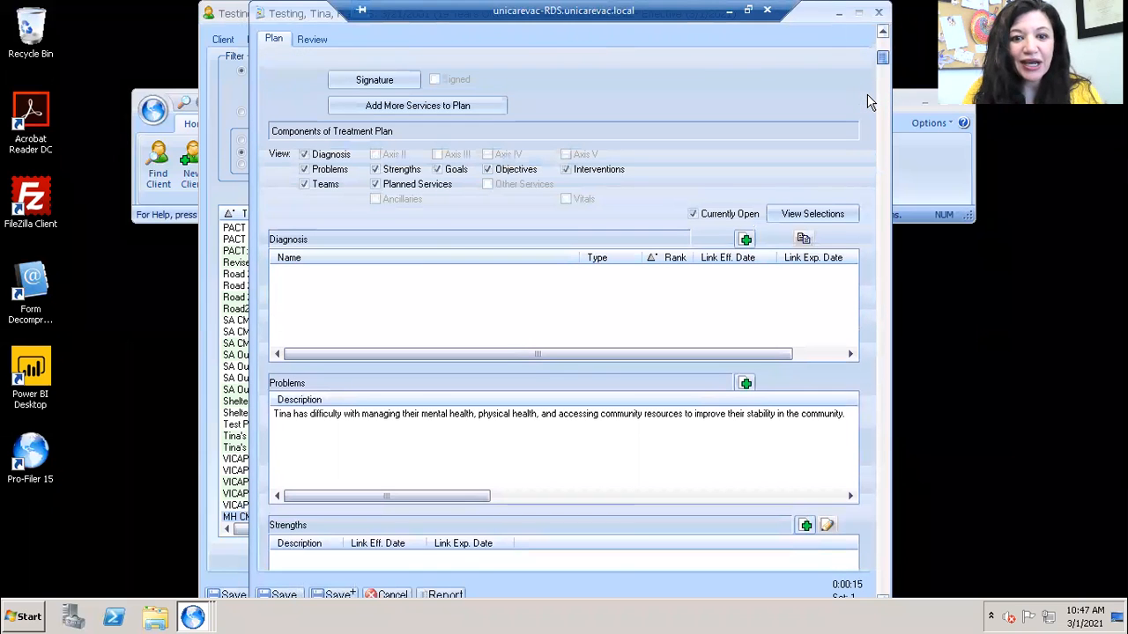